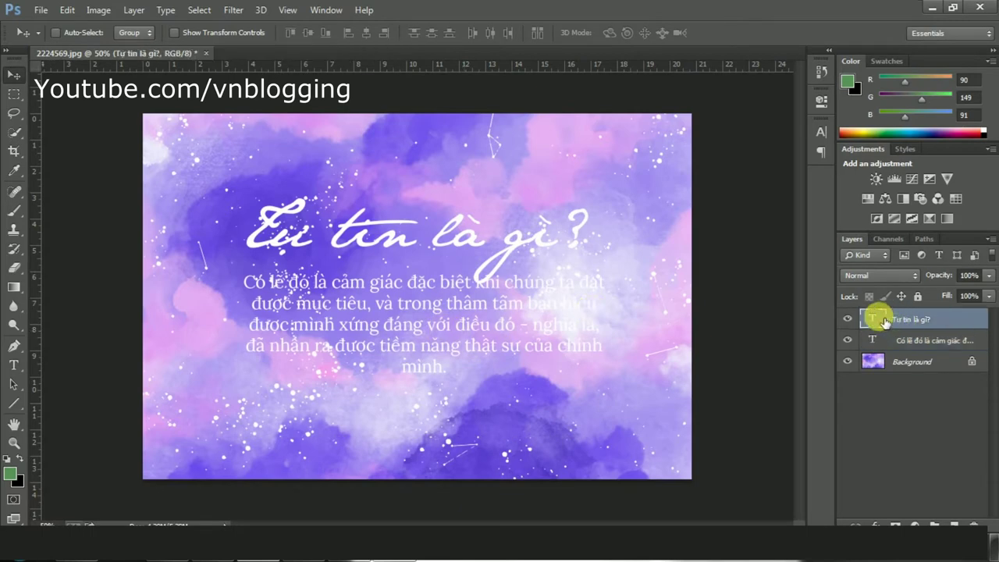
- Break the title text so that "là gì?" starts on a second line
{"action": "key", "text": "t"}
{"action": "left_click", "coordinate": [440, 234]}
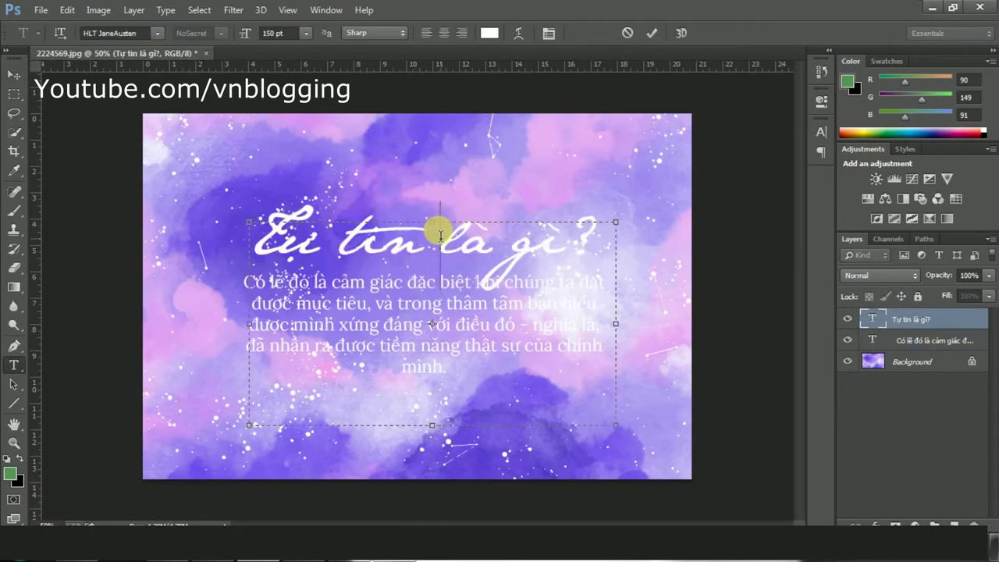
{"action": "key", "text": "Return"}
- Adjust the leading of the whole title so its second line sits close beneath the first
{"action": "key", "text": "ctrl+a"}
{"action": "left_click", "coordinate": [549, 33]}
{"action": "left_click", "coordinate": [768, 161]}
{"action": "scroll", "coordinate": [768, 162], "scroll_direction": "up", "scroll_amount": 1}
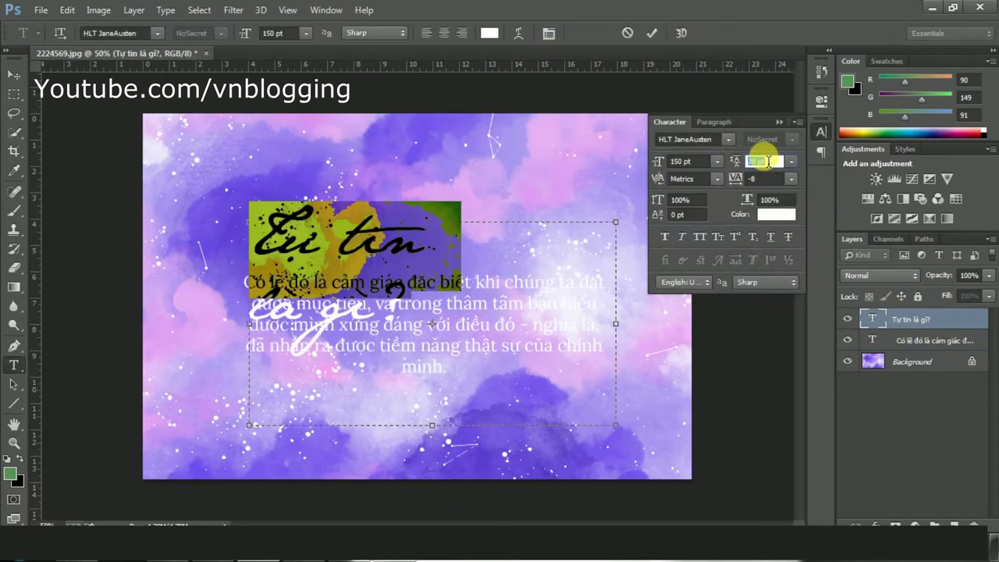
{"action": "scroll", "coordinate": [769, 162], "scroll_direction": "up", "scroll_amount": 9}
{"action": "key", "text": "Up"}
{"action": "key", "text": "Up"}
{"action": "key", "text": "Up"}
{"action": "key", "text": "Up"}
{"action": "key", "text": "Up"}
{"action": "key", "text": "Up"}
{"action": "key", "text": "Up"}
{"action": "key", "text": "Up"}
{"action": "key", "text": "Up"}
{"action": "key", "text": "Up"}
{"action": "key", "text": "Up"}
{"action": "key", "text": "Up"}
{"action": "key", "text": "Up"}
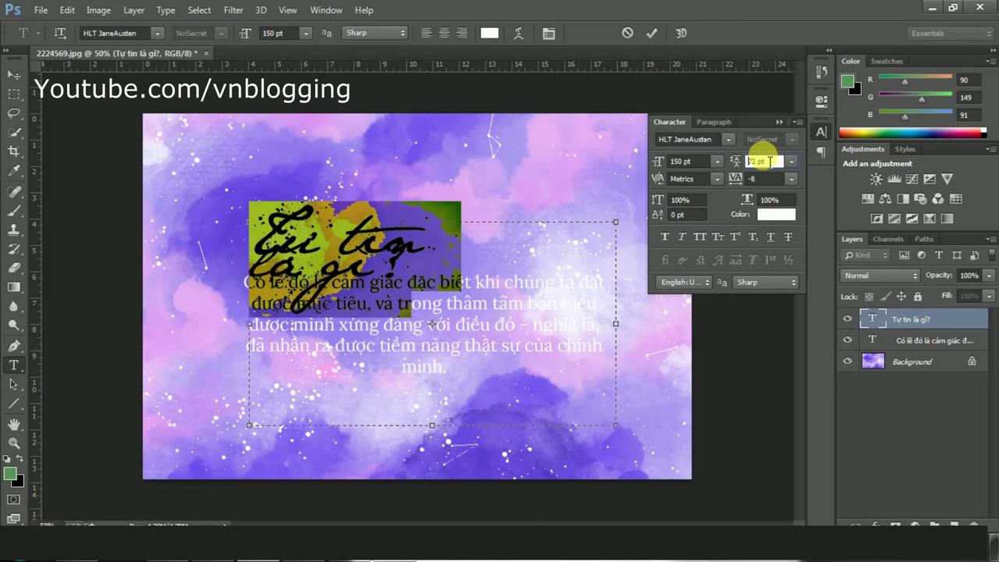
{"action": "key", "text": "Up"}
{"action": "key", "text": "Up"}
{"action": "key", "text": "Up"}
{"action": "key", "text": "Up"}
{"action": "key", "text": "Up"}
{"action": "key", "text": "Up"}
{"action": "key", "text": "Up"}
{"action": "key", "text": "Up"}
{"action": "key", "text": "Up"}
{"action": "key", "text": "Up"}
{"action": "key", "text": "Up"}
{"action": "key", "text": "Up"}
{"action": "key", "text": "Up"}
{"action": "key", "text": "Up"}
{"action": "key", "text": "Up"}
- Center-align the two-line title and move it up above the body paragraph
{"action": "left_click", "coordinate": [443, 33]}
{"action": "left_click", "coordinate": [14, 75]}
{"action": "left_click_drag", "start_coordinate": [516, 314], "coordinate": [516, 285]}
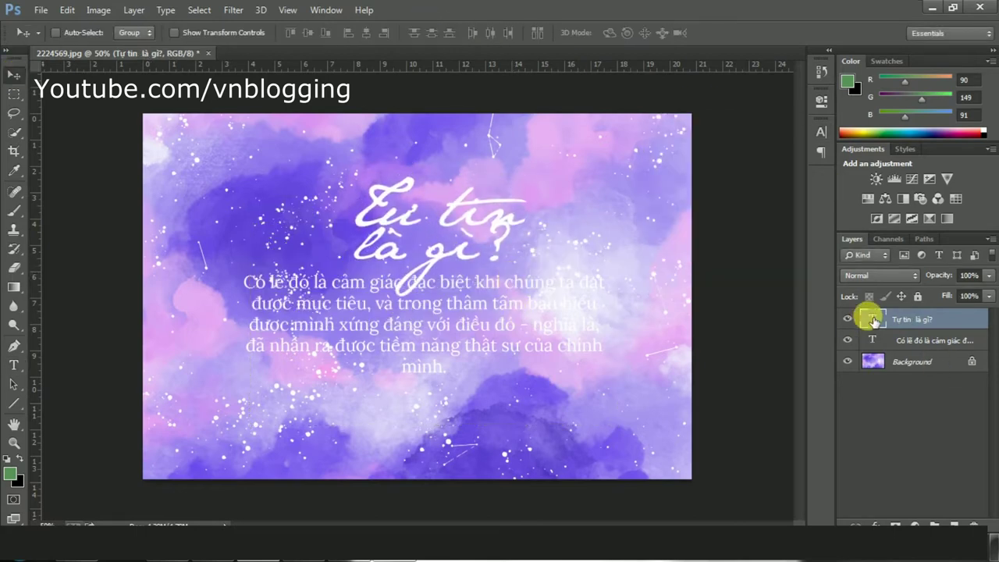
- Cut the "là gì?" line out of the title, leaving only "Tự tin" on its layer
{"action": "double_click", "coordinate": [871, 318]}
{"action": "left_click", "coordinate": [497, 246]}
{"action": "left_click_drag", "start_coordinate": [511, 249], "coordinate": [350, 252]}
{"action": "key", "text": "ctrl+x"}
{"action": "left_click", "coordinate": [13, 74]}
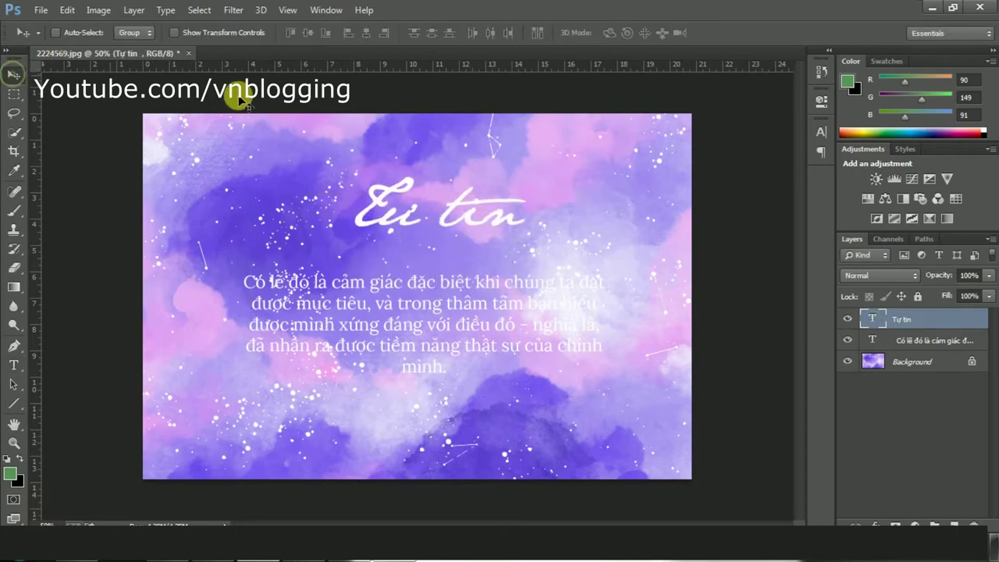
- Turn a duplicate of the title layer into "là gì?" and scale it smaller beneath "Tự tin"
{"action": "key", "text": "ctrl+j"}
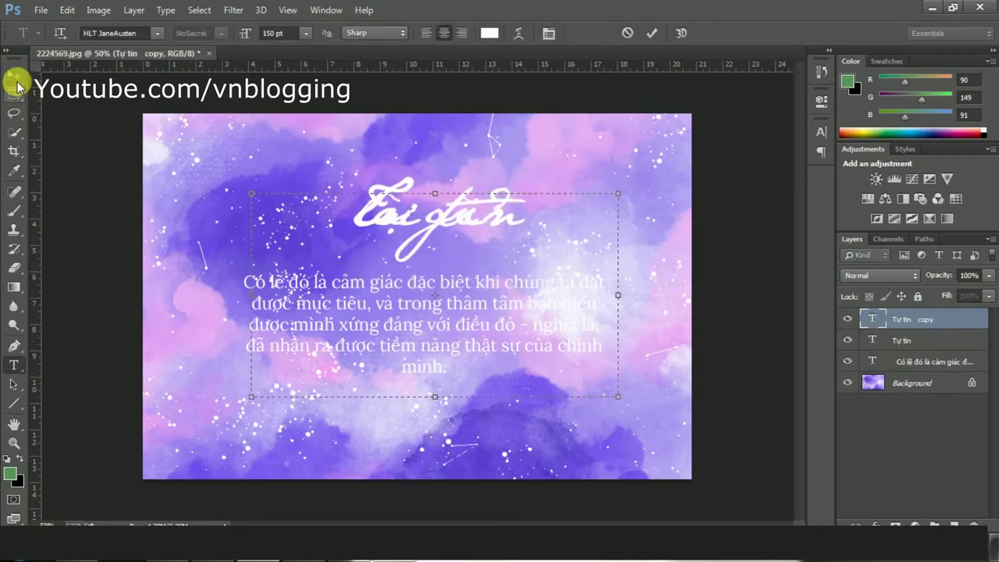
{"action": "left_click", "coordinate": [14, 78]}
{"action": "key", "text": "ctrl+t"}
{"action": "left_click_drag", "start_coordinate": [613, 395], "coordinate": [557, 370]}
{"action": "left_click", "coordinate": [735, 33]}
{"action": "left_click_drag", "start_coordinate": [461, 263], "coordinate": [465, 265]}
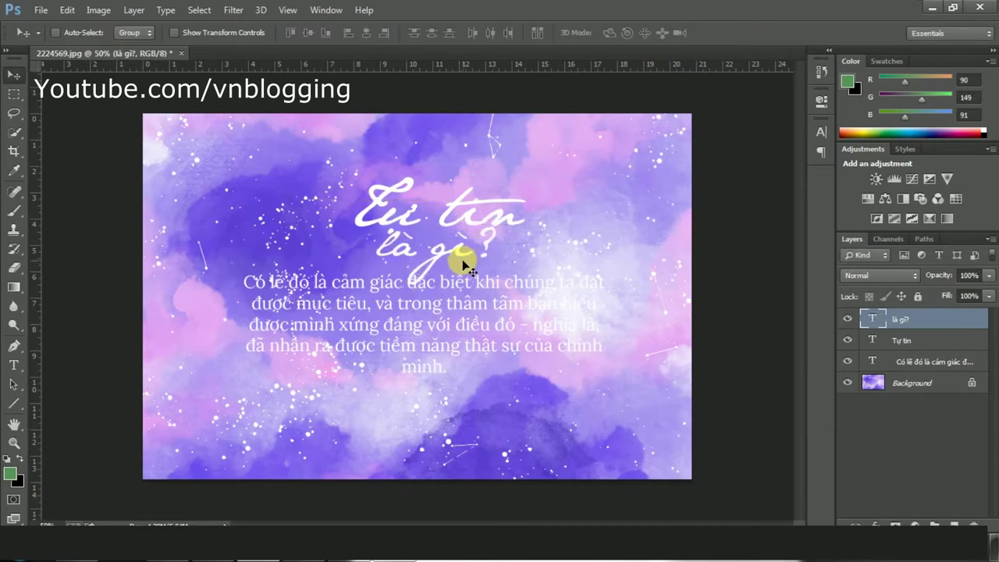
- Move both title lines down together and lower the body paragraph slightly
{"action": "left_click", "coordinate": [899, 348], "text": "ctrl"}
{"action": "left_click_drag", "start_coordinate": [564, 281], "coordinate": [560, 328]}
{"action": "left_click", "coordinate": [928, 361]}
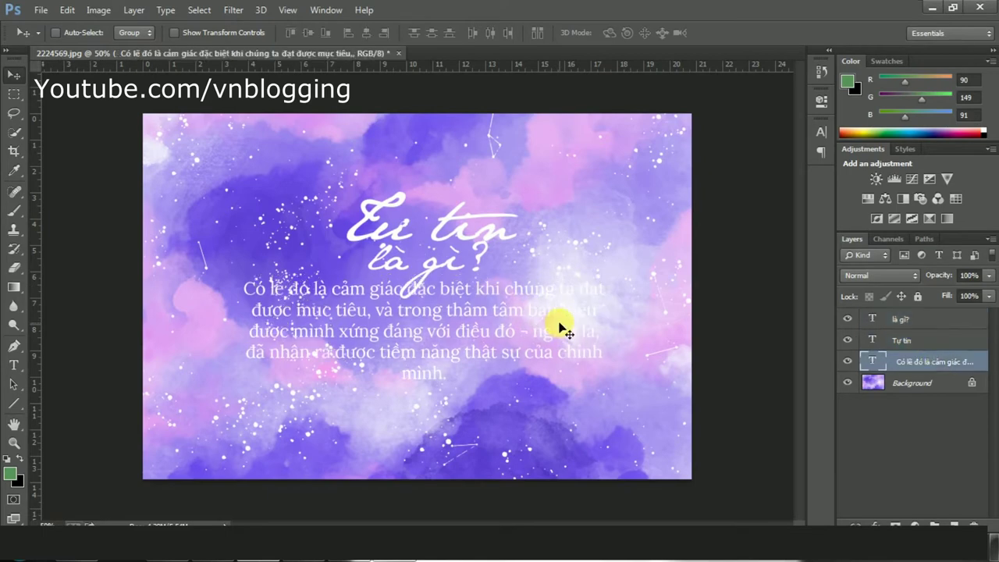
- Insert extra spaces after "cảm giác" in the body paragraph and widen its text box
{"action": "double_click", "coordinate": [870, 357]}
{"action": "left_click", "coordinate": [413, 286]}
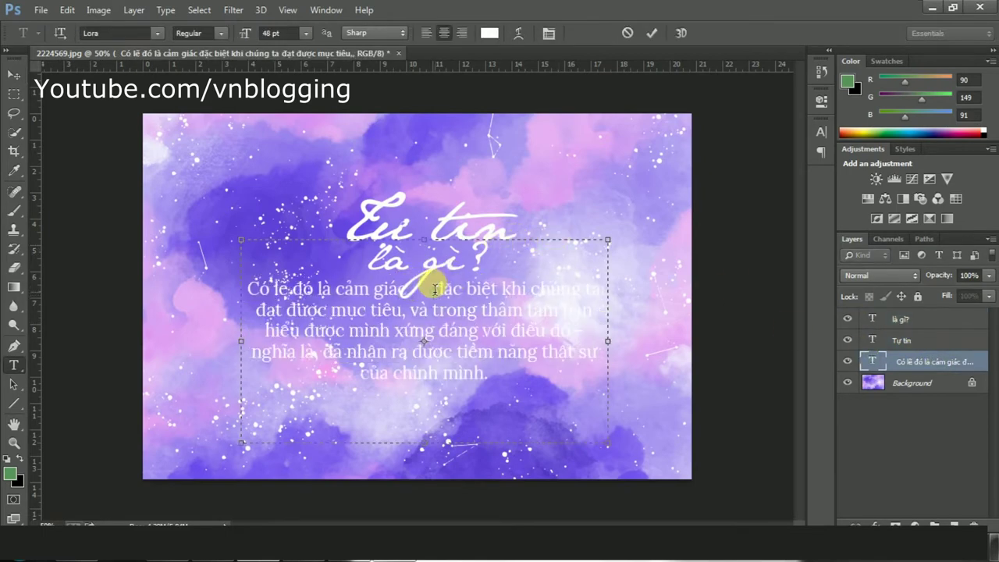
{"action": "left_click_drag", "start_coordinate": [236, 441], "coordinate": [219, 435]}
{"action": "left_click", "coordinate": [14, 75]}
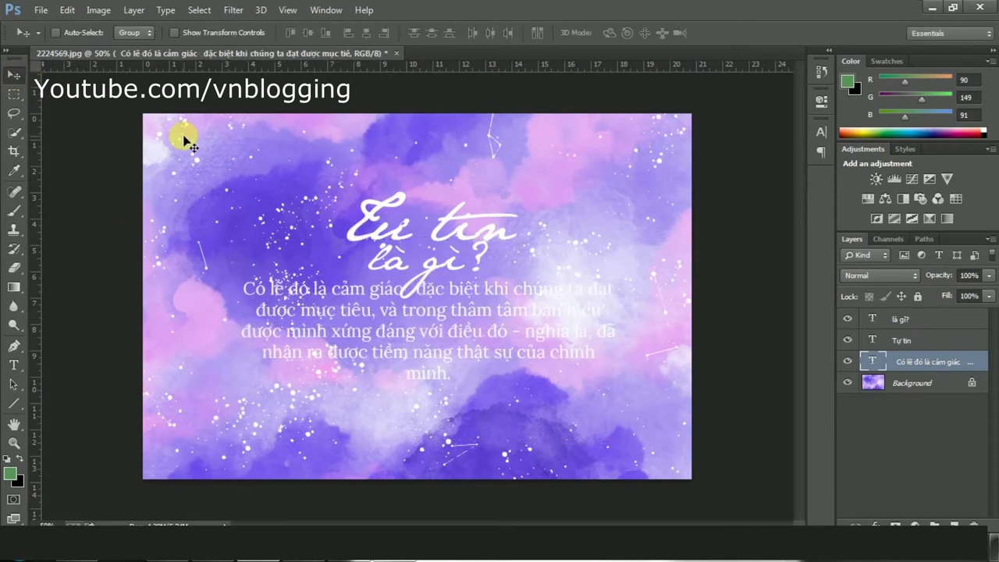
- Move all three text layers up slightly as a group
{"action": "left_click", "coordinate": [903, 322], "text": "shift"}
{"action": "left_click_drag", "start_coordinate": [558, 315], "coordinate": [560, 307]}
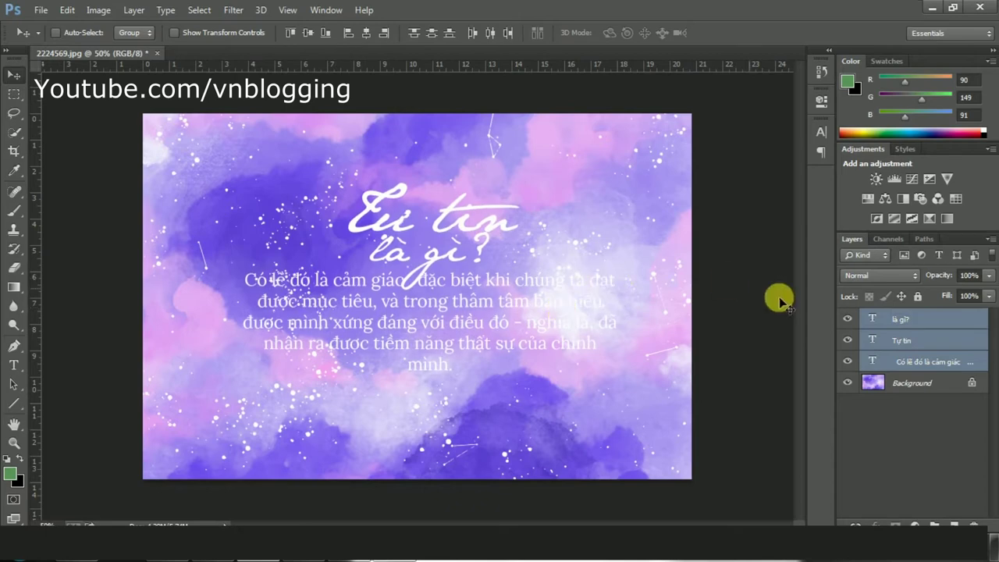
{"action": "left_click", "coordinate": [925, 364]}
{"action": "left_click", "coordinate": [875, 339]}
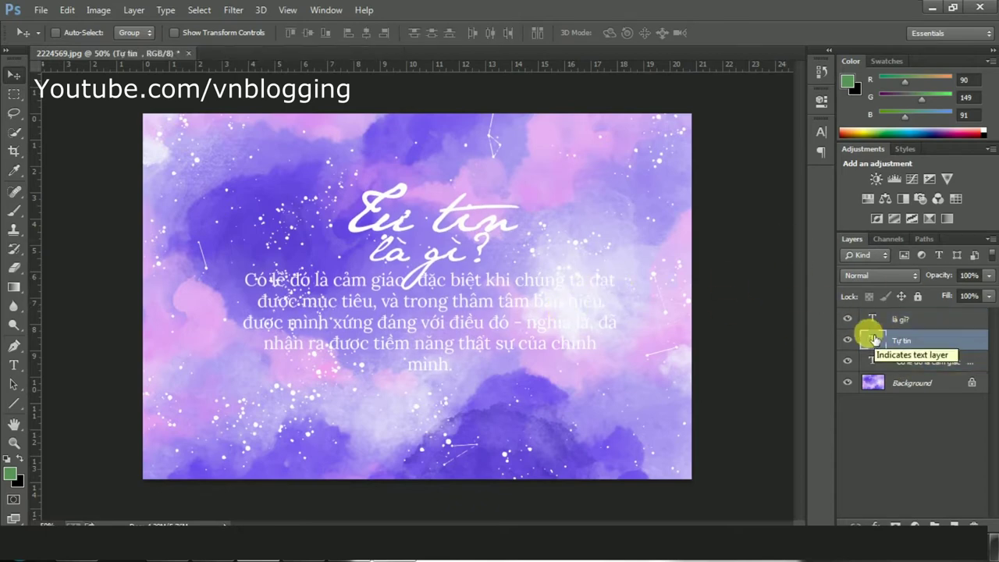
{"action": "double_click", "coordinate": [875, 339]}
{"action": "left_click", "coordinate": [491, 34]}
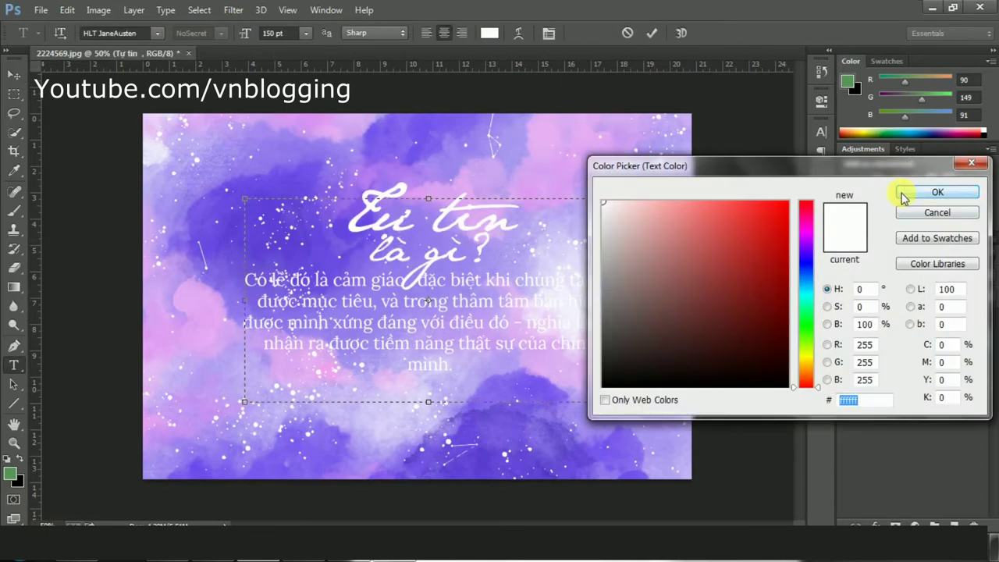
{"action": "left_click", "coordinate": [914, 194]}
{"action": "left_click", "coordinate": [13, 76]}
- Clip a duplicate of the background layer to the "Tự tin" text and shift it to texture the lettering
{"action": "left_click", "coordinate": [911, 385]}
{"action": "key", "text": "ctrl+j"}
{"action": "left_click_drag", "start_coordinate": [922, 384], "coordinate": [922, 341]}
{"action": "key", "text": "ctrl+alt+g"}
{"action": "left_click_drag", "start_coordinate": [486, 259], "coordinate": [381, 134]}
- Add a stroke to the "Tự tin" layer in the pale lilac f2eefd sampled from the background
{"action": "right_click", "coordinate": [893, 367]}
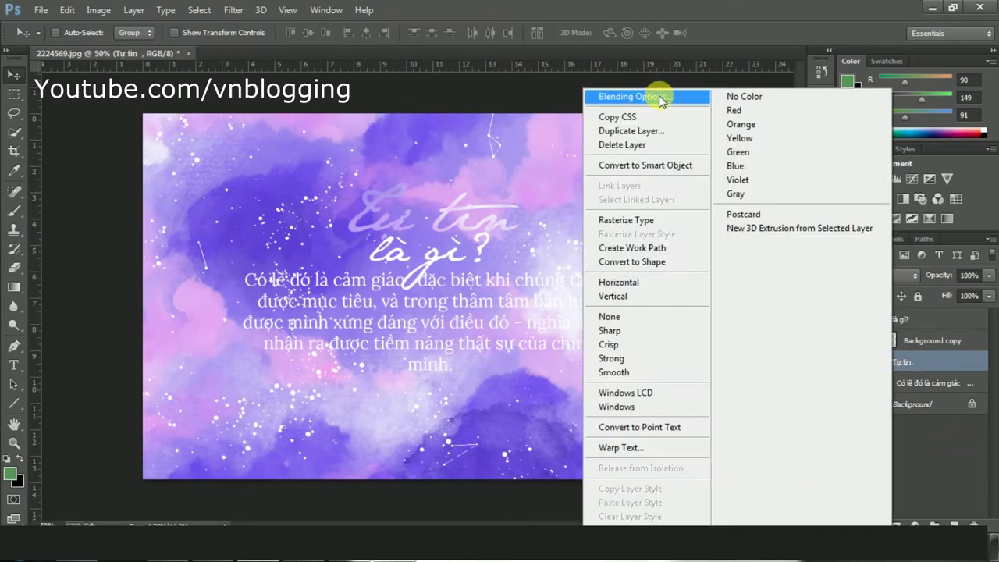
{"action": "left_click", "coordinate": [613, 93]}
{"action": "left_click", "coordinate": [539, 356]}
{"action": "left_click", "coordinate": [690, 397]}
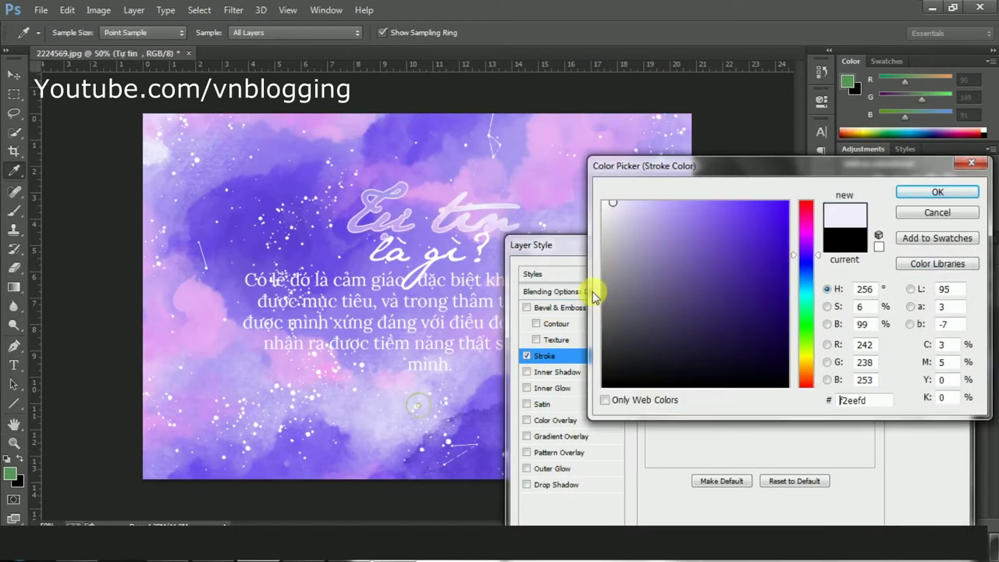
{"action": "left_click", "coordinate": [946, 192]}
- Change the stroke to a 1 px linear gradient with a 90° angle and 36% scale
{"action": "left_click", "coordinate": [719, 373]}
{"action": "left_click", "coordinate": [726, 396]}
{"action": "double_click", "coordinate": [798, 293]}
{"action": "type", "text": "1"}
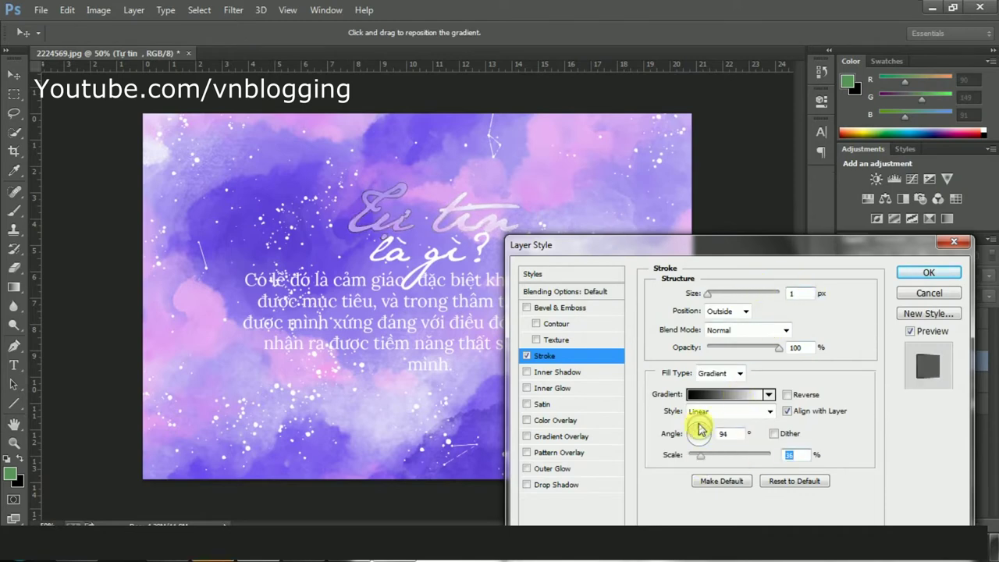
{"action": "left_click", "coordinate": [696, 436]}
- Try different blend modes for the stroke and settle on Hue
{"action": "left_click", "coordinate": [745, 330]}
{"action": "left_click", "coordinate": [734, 121]}
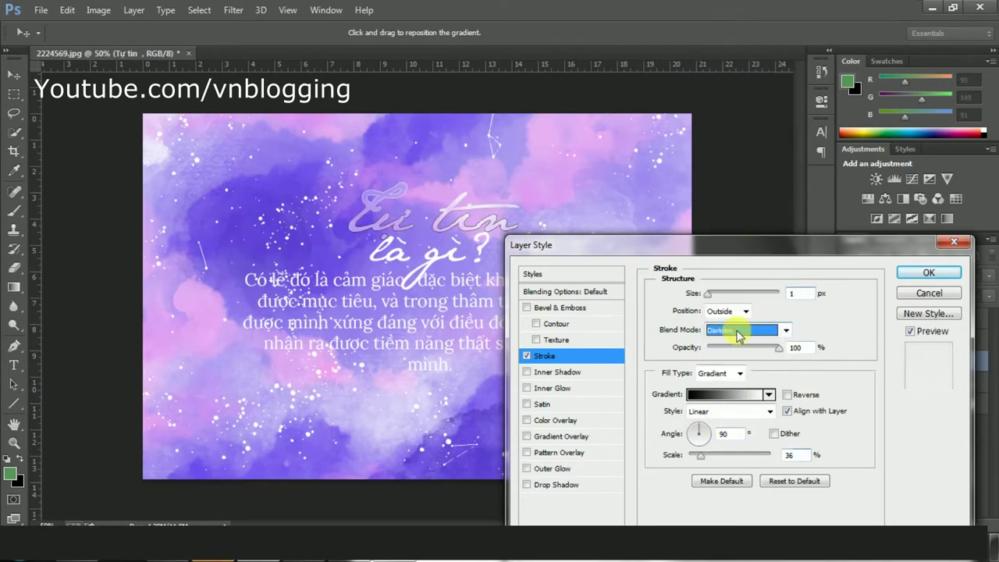
{"action": "scroll", "coordinate": [736, 334], "scroll_direction": "down", "scroll_amount": 7}
{"action": "key", "text": "Up"}
{"action": "key", "text": "Up"}
{"action": "key", "text": "Down"}
{"action": "key", "text": "Down"}
{"action": "key", "text": "Down"}
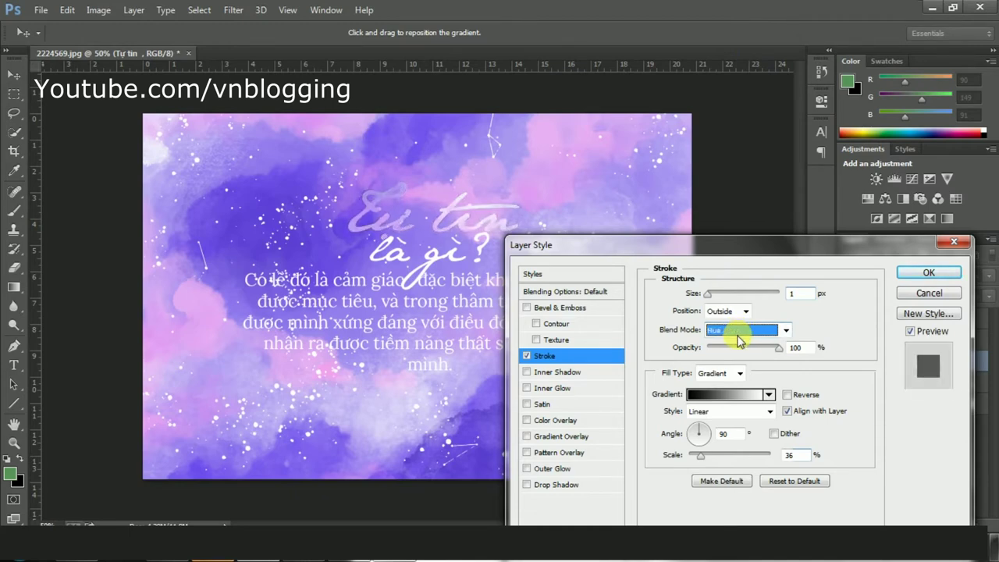
- Add an enlarged Outer Glow to the "Tự tin" layer and apply the layer style
{"action": "left_click", "coordinate": [538, 468]}
{"action": "left_click_drag", "start_coordinate": [725, 419], "coordinate": [734, 428]}
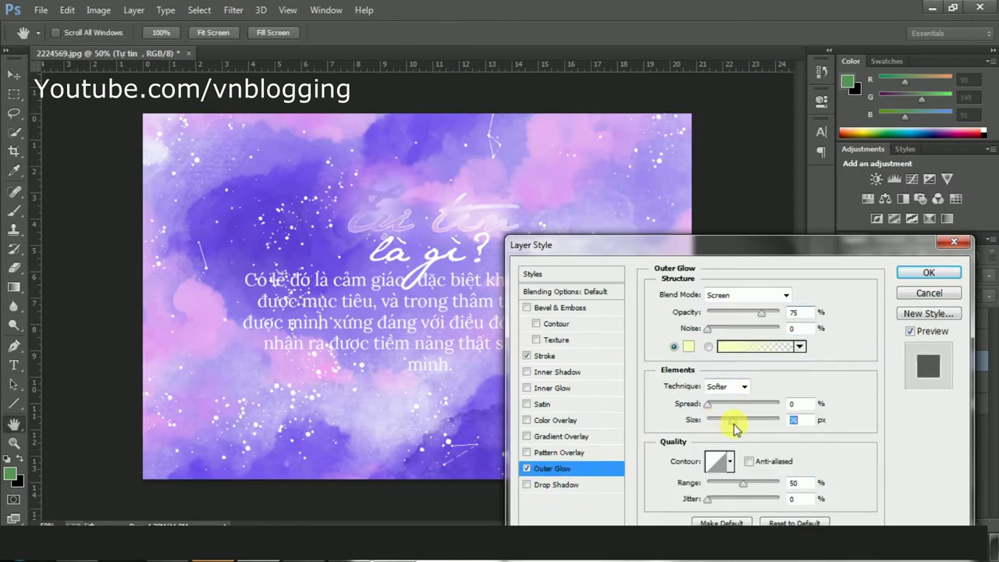
{"action": "left_click", "coordinate": [928, 272]}
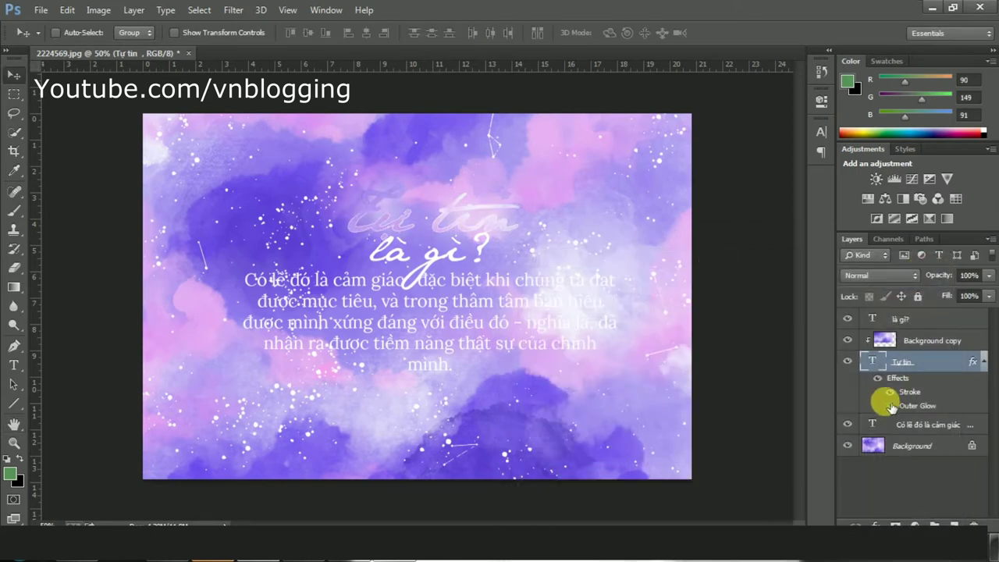
- Hide the effects on the "Tự tin" layer and delete the clipped background copy
{"action": "left_click", "coordinate": [877, 379]}
{"action": "left_click", "coordinate": [859, 340]}
{"action": "key", "text": "Delete"}
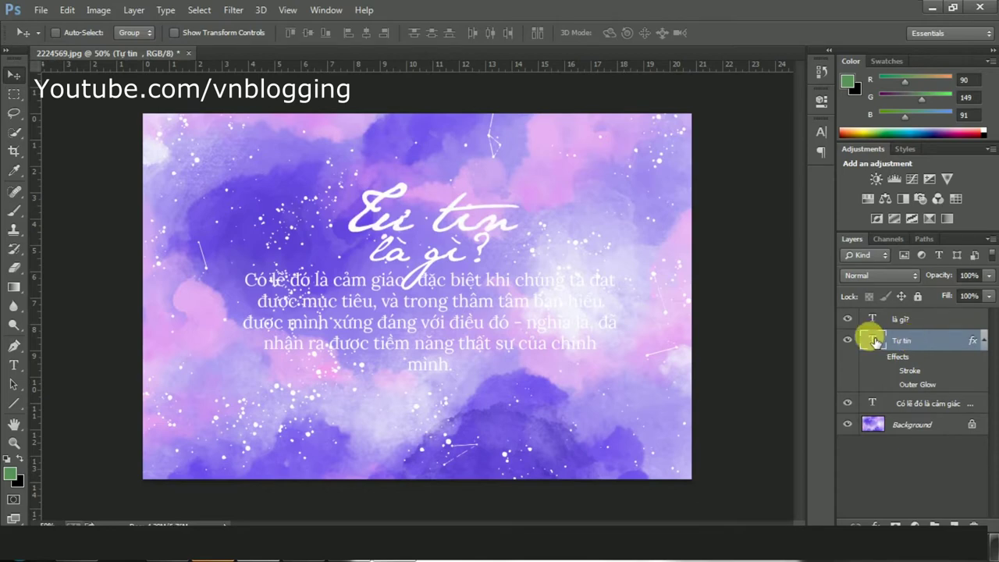
- Recolor the "Tự tin" text with a light pink sampled from the background
{"action": "double_click", "coordinate": [873, 340]}
{"action": "left_click", "coordinate": [489, 33]}
{"action": "left_click", "coordinate": [546, 117]}
{"action": "left_click", "coordinate": [937, 192]}
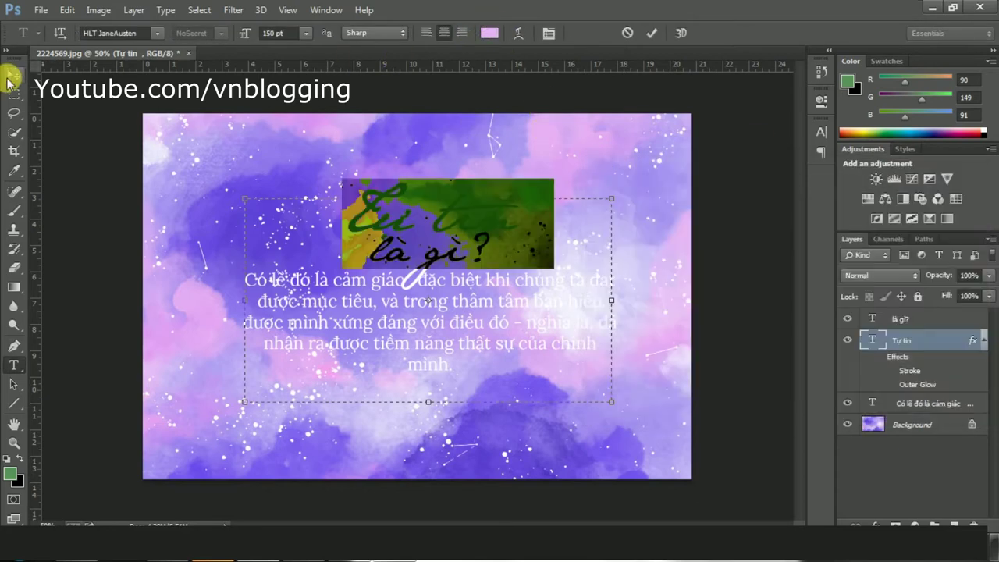
{"action": "left_click", "coordinate": [13, 75]}
- Try successive HLT and VL fonts on "Tự tin" and apply the bold script font starting with "VL Everg"
{"action": "double_click", "coordinate": [873, 340]}
{"action": "left_click", "coordinate": [116, 33]}
{"action": "key", "text": "Down"}
{"action": "key", "text": "Down"}
{"action": "key", "text": "Down"}
{"action": "key", "text": "Down"}
{"action": "key", "text": "Down"}
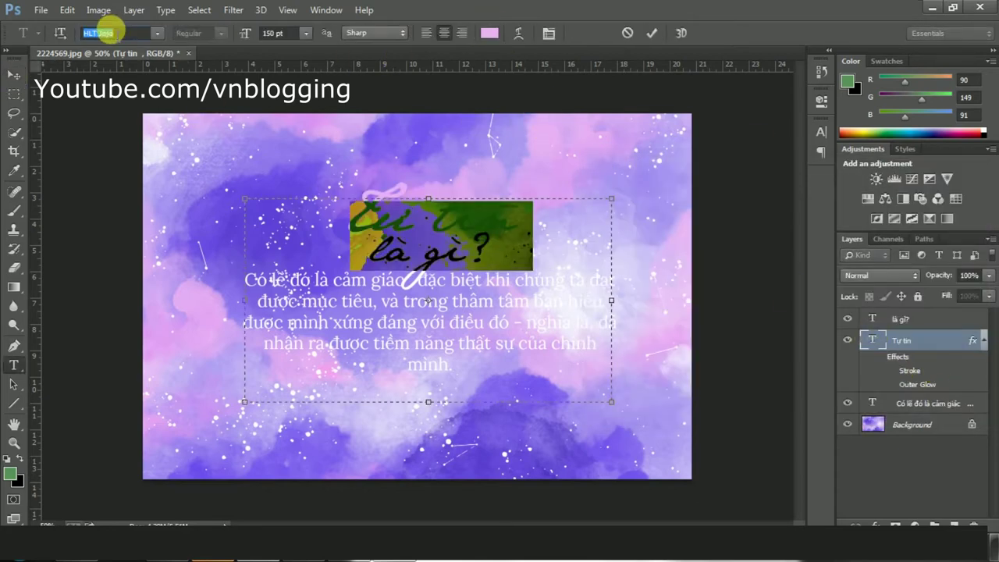
{"action": "key", "text": "Down"}
{"action": "key", "text": "Down"}
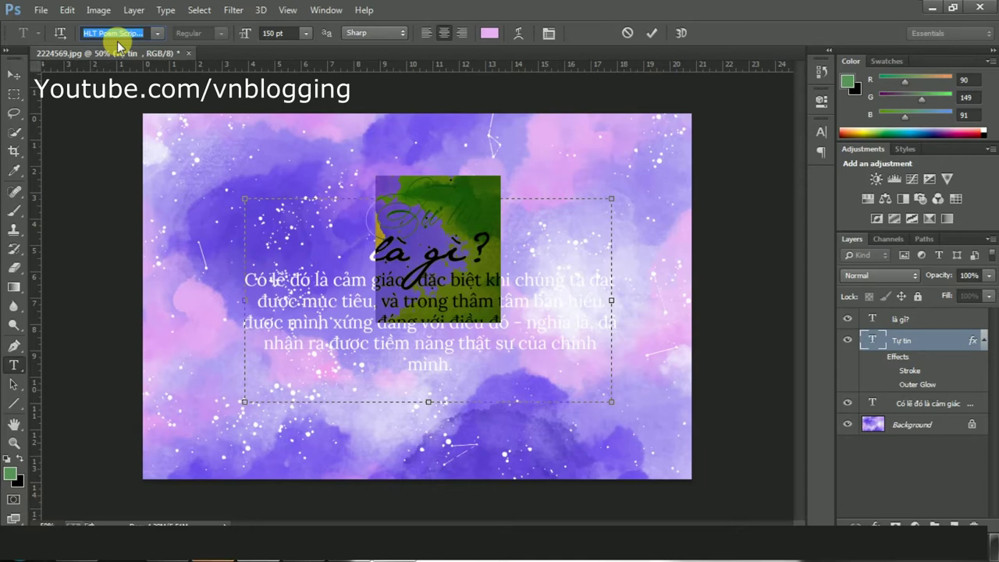
{"action": "key", "text": "Down"}
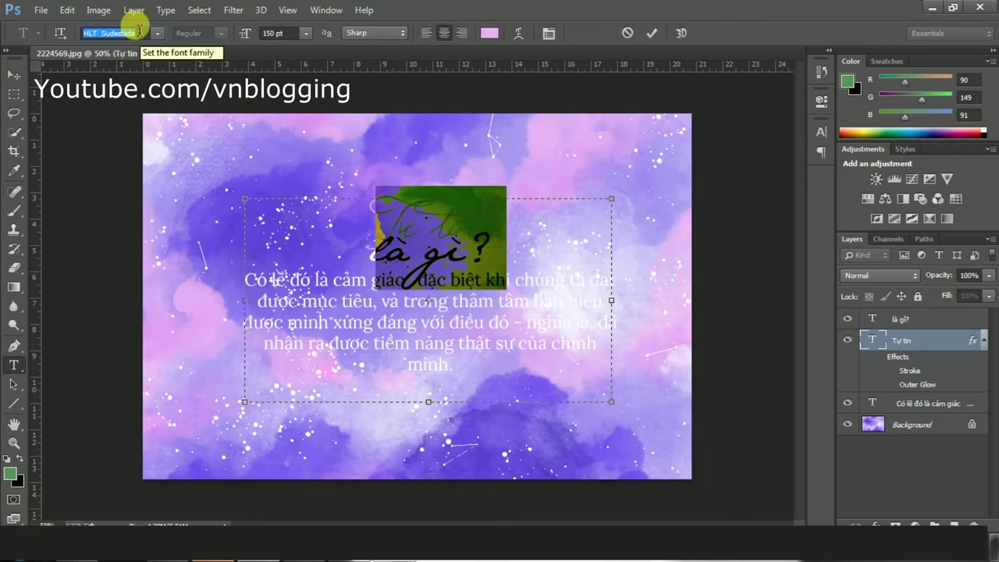
{"action": "key", "text": "Down"}
{"action": "key", "text": "Down"}
{"action": "key", "text": "Down"}
{"action": "key", "text": "Down"}
{"action": "key", "text": "Down"}
{"action": "key", "text": "Down"}
{"action": "key", "text": "Down"}
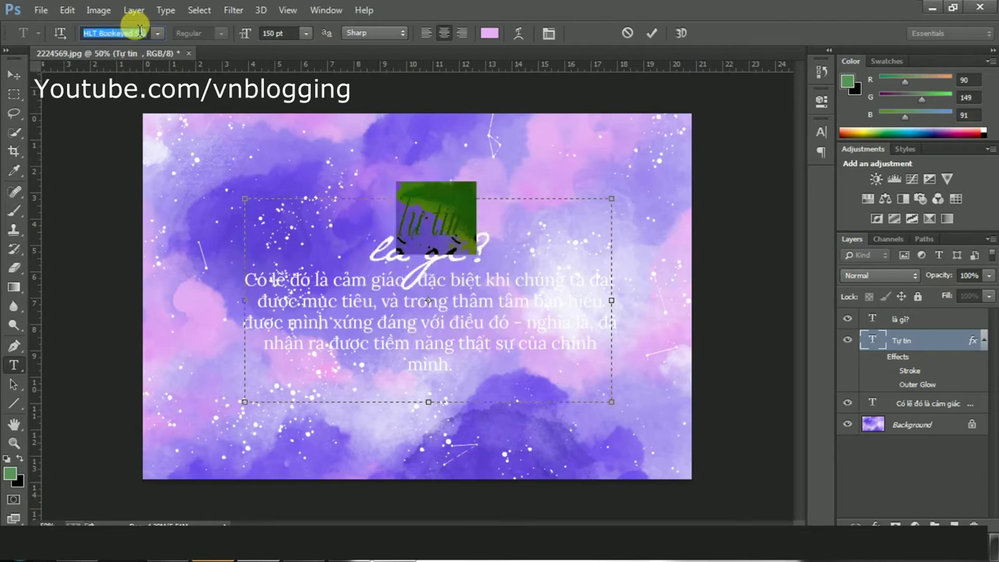
{"action": "key", "text": "Down"}
{"action": "key", "text": "Down"}
{"action": "key", "text": "Down"}
{"action": "key", "text": "Down"}
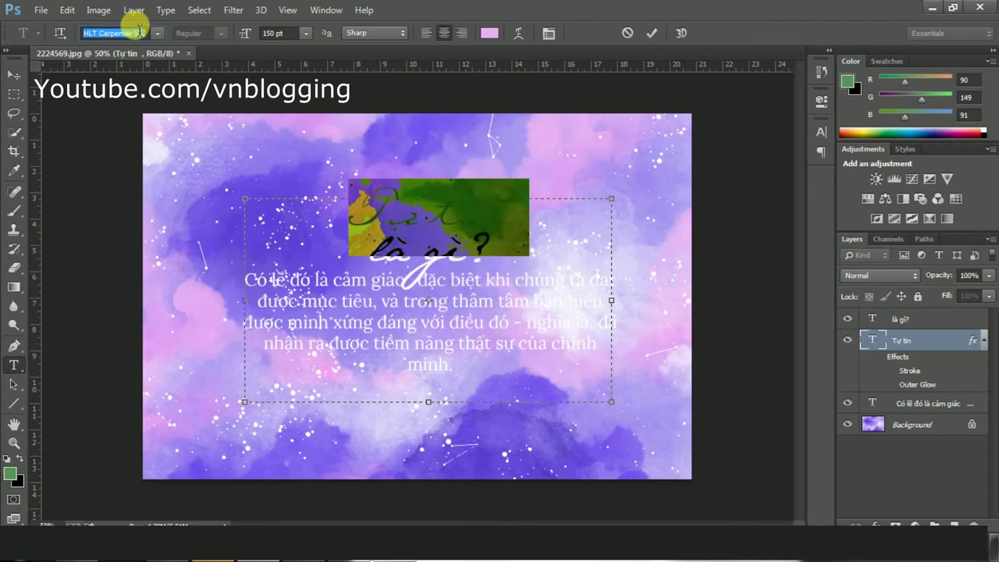
{"action": "key", "text": "Down"}
{"action": "key", "text": "Down"}
{"action": "key", "text": "Down"}
{"action": "key", "text": "Down"}
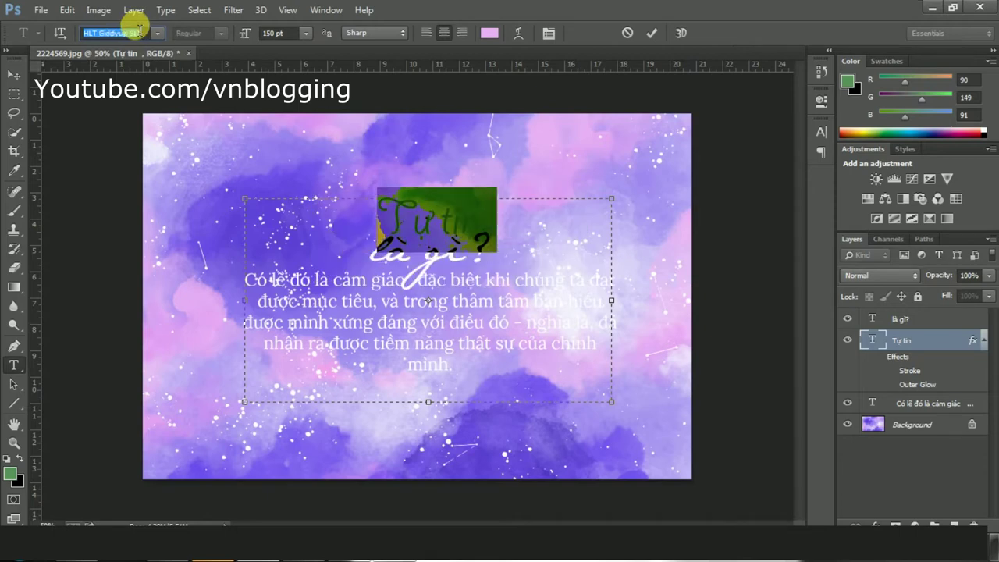
{"action": "key", "text": "Down"}
{"action": "key", "text": "Down"}
{"action": "key", "text": "Down"}
{"action": "key", "text": "Down"}
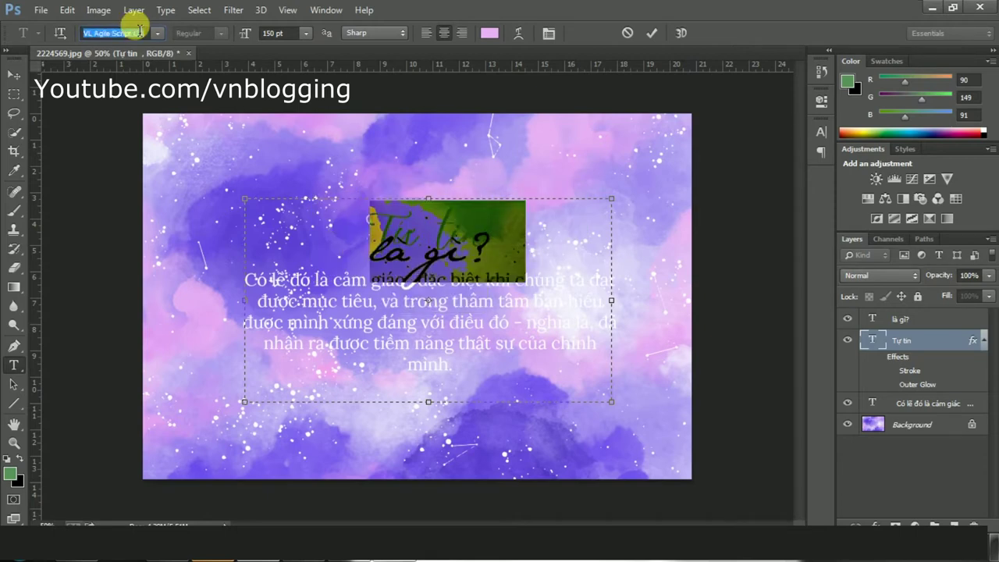
{"action": "key", "text": "Down"}
{"action": "key", "text": "Down"}
{"action": "key", "text": "Down"}
{"action": "key", "text": "Down"}
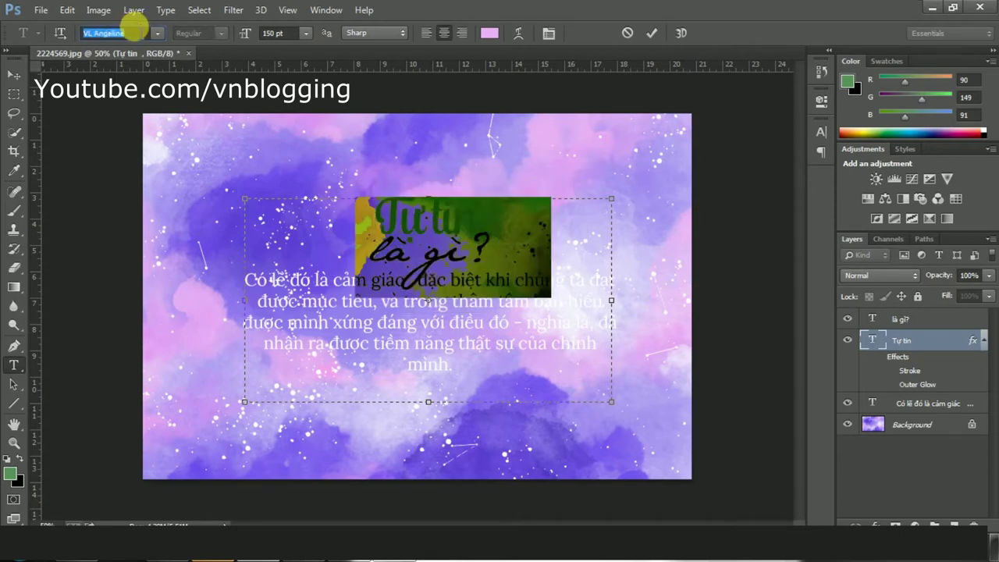
{"action": "key", "text": "Down"}
{"action": "key", "text": "Down"}
{"action": "key", "text": "Down"}
{"action": "key", "text": "Down"}
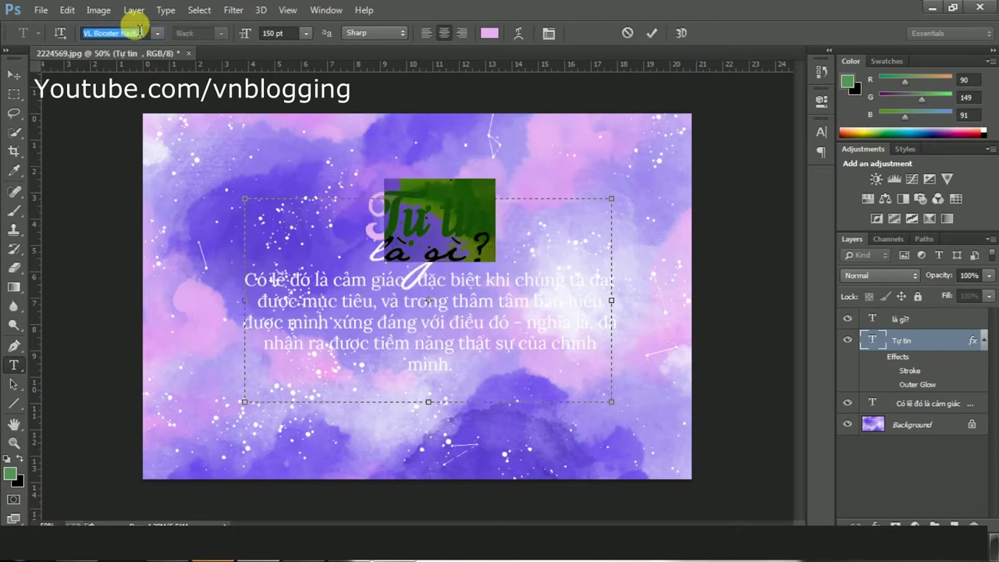
{"action": "key", "text": "Down"}
{"action": "key", "text": "Down"}
{"action": "key", "text": "Down"}
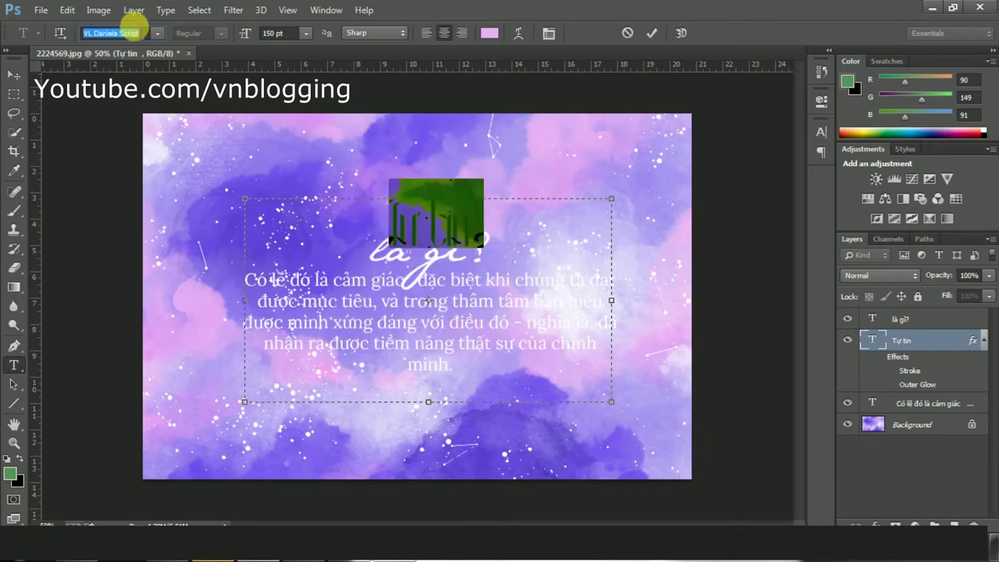
{"action": "key", "text": "Down"}
{"action": "key", "text": "Down"}
{"action": "key", "text": "Down"}
{"action": "key", "text": "Down"}
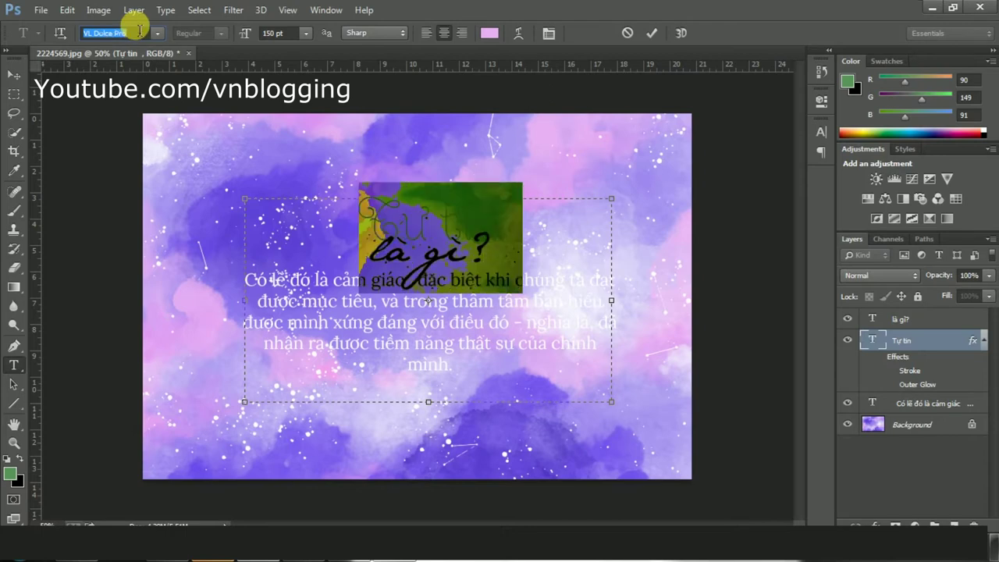
{"action": "left_click", "coordinate": [13, 75]}
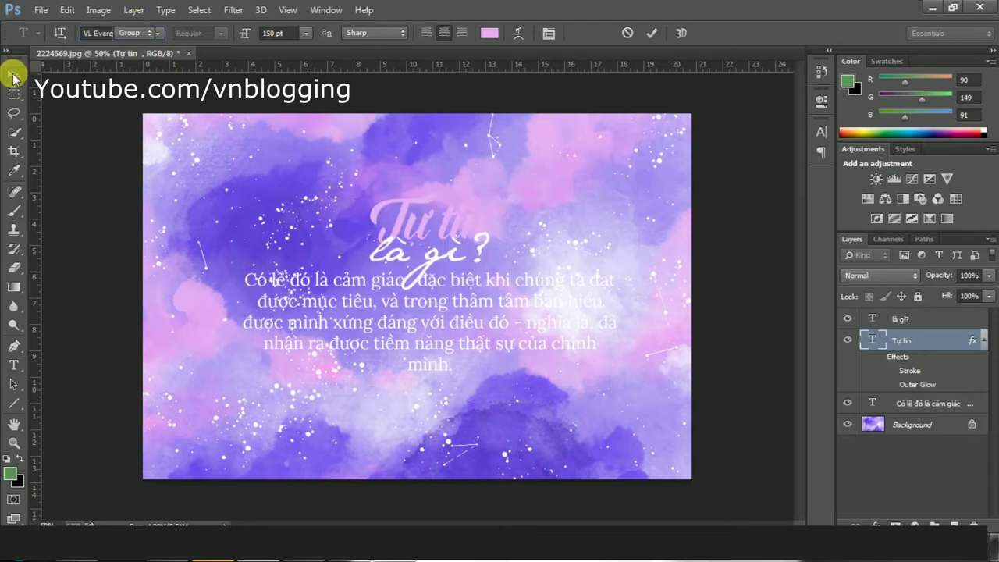
- Delete the separate "là gì?" text layer
{"action": "left_click", "coordinate": [917, 320]}
{"action": "key", "text": "Delete"}
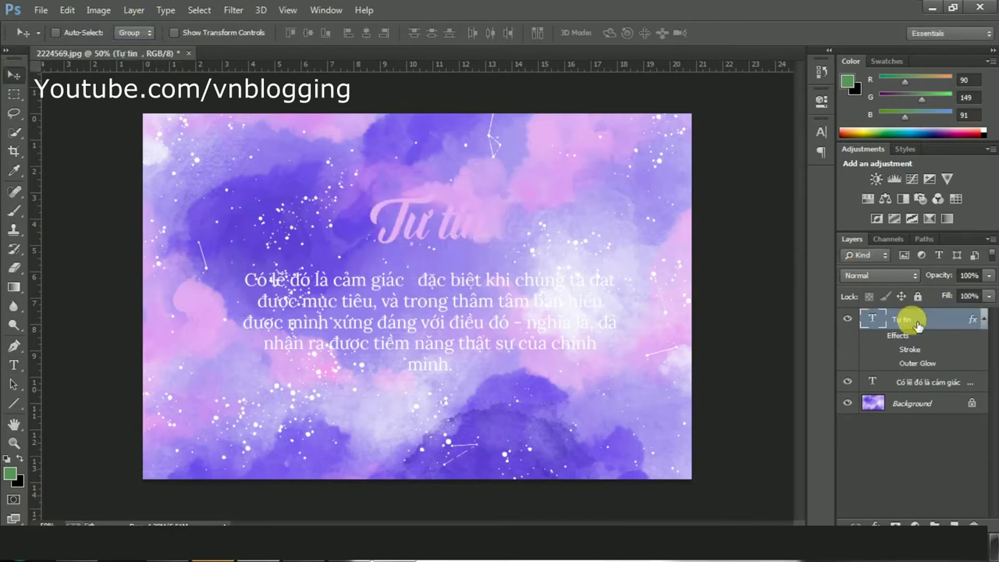
- Duplicate the "Tự tin" layer, change the copy's text to "là gì?" and move it beneath "Tự tin"
{"action": "key", "text": "ctrl+j"}
{"action": "double_click", "coordinate": [872, 317]}
{"action": "type", "text": "là gì?"}
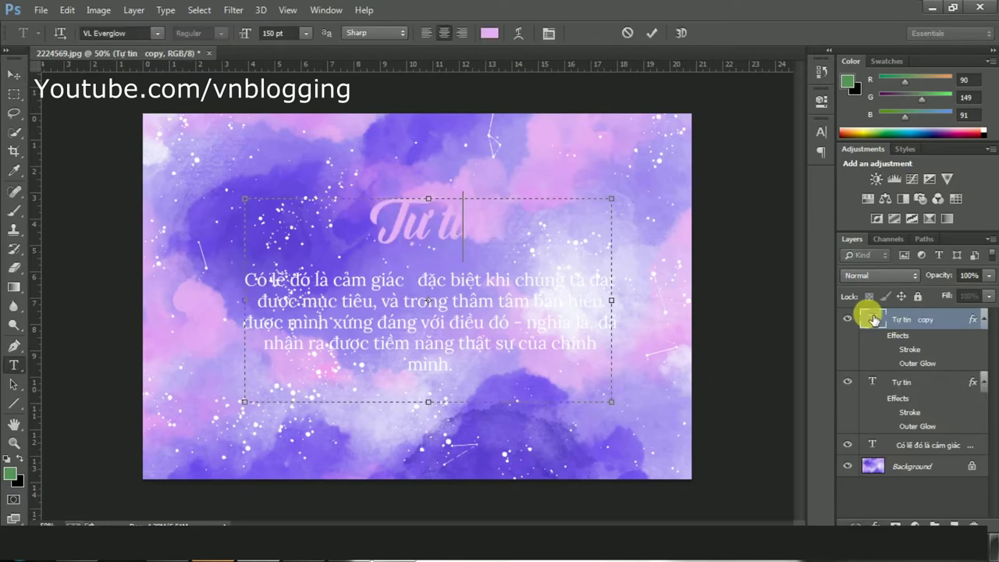
{"action": "left_click", "coordinate": [13, 75]}
{"action": "left_click_drag", "start_coordinate": [542, 283], "coordinate": [544, 328]}
- Enlarge the "Tự tin" text, shift it slightly to the right and collapse its layer effects
{"action": "left_click", "coordinate": [880, 383]}
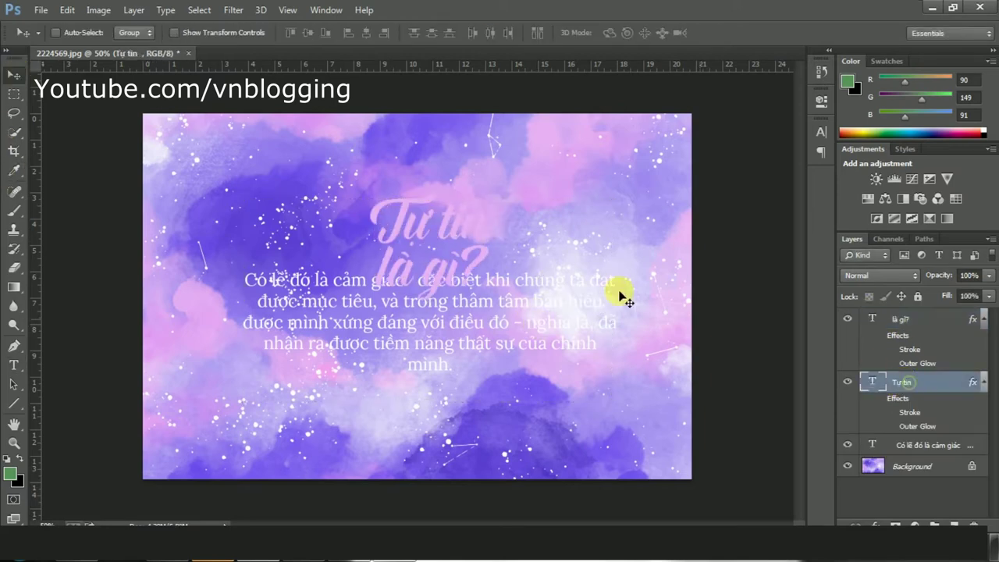
{"action": "key", "text": "ctrl+t"}
{"action": "left_click_drag", "start_coordinate": [612, 402], "coordinate": [651, 434]}
{"action": "left_click", "coordinate": [735, 33]}
{"action": "left_click_drag", "start_coordinate": [527, 235], "coordinate": [539, 234]}
{"action": "left_click", "coordinate": [983, 381]}
- Scale down the "là gì?" text and position it just under "Tự tin"
{"action": "left_click", "coordinate": [892, 319]}
{"action": "key", "text": "ctrl+t"}
{"action": "left_click_drag", "start_coordinate": [609, 412], "coordinate": [579, 427]}
{"action": "key", "text": "Return"}
{"action": "mouse_move", "coordinate": [536, 319]}
{"action": "left_mouse_down"}
{"action": "mouse_move", "coordinate": [527, 333]}
{"action": "mouse_move", "coordinate": [576, 328]}
{"action": "mouse_move", "coordinate": [539, 334]}
{"action": "left_mouse_up"}
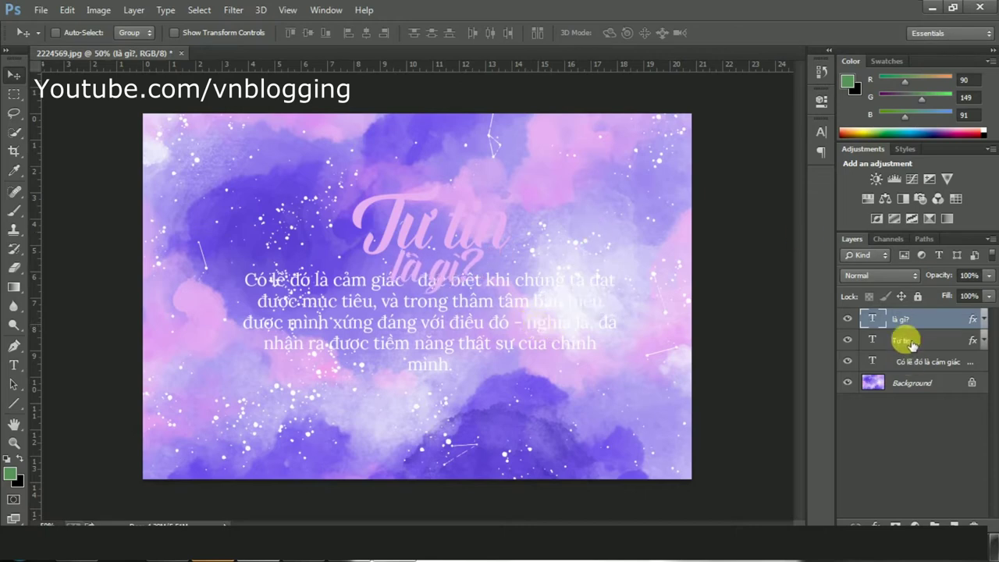
- Group the "là gì?" and "Tự tin" layers, then enlarge and reposition the grouped title above the body paragraph
{"action": "left_click", "coordinate": [911, 344], "text": "shift"}
{"action": "key", "text": "ctrl+g"}
{"action": "key", "text": "ctrl+t"}
{"action": "left_click_drag", "start_coordinate": [667, 190], "coordinate": [729, 81]}
{"action": "key", "text": "Return"}
{"action": "left_click_drag", "start_coordinate": [525, 291], "coordinate": [500, 365]}
- Remove the extra space between "cảm giác" and "đặc biệt" in the body paragraph
{"action": "left_click", "coordinate": [906, 335]}
{"action": "key", "text": "t"}
{"action": "left_click", "coordinate": [414, 329]}
{"action": "key", "text": "BackSpace"}
- Widen the body text box so the paragraph wraps to four lines, then shift the paragraph and the title group left
{"action": "left_click", "coordinate": [14, 74]}
{"action": "double_click", "coordinate": [874, 335]}
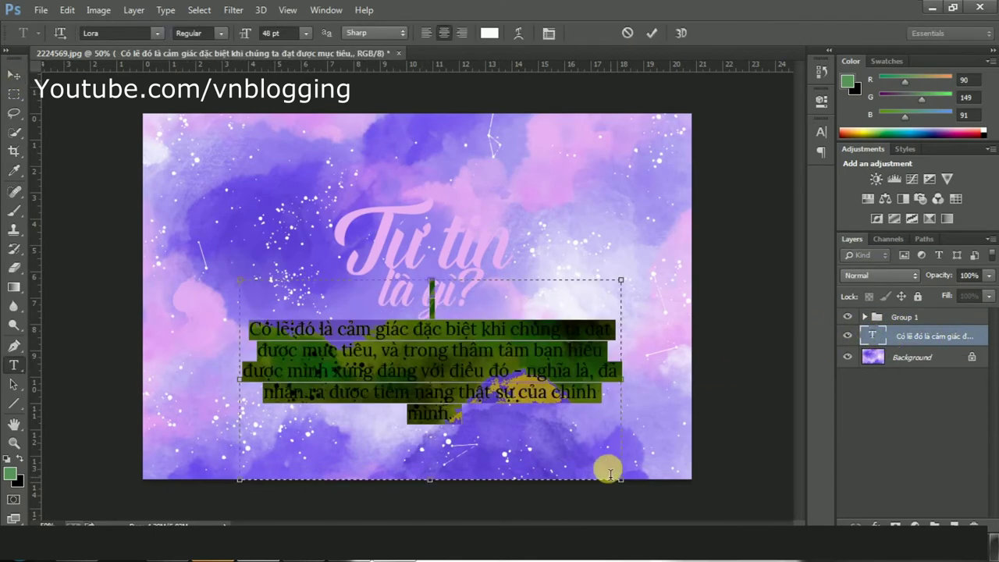
{"action": "left_click_drag", "start_coordinate": [617, 465], "coordinate": [647, 459]}
{"action": "left_click", "coordinate": [13, 75]}
{"action": "left_click_drag", "start_coordinate": [521, 377], "coordinate": [493, 378]}
{"action": "left_click", "coordinate": [899, 318]}
{"action": "left_click_drag", "start_coordinate": [464, 288], "coordinate": [459, 288]}
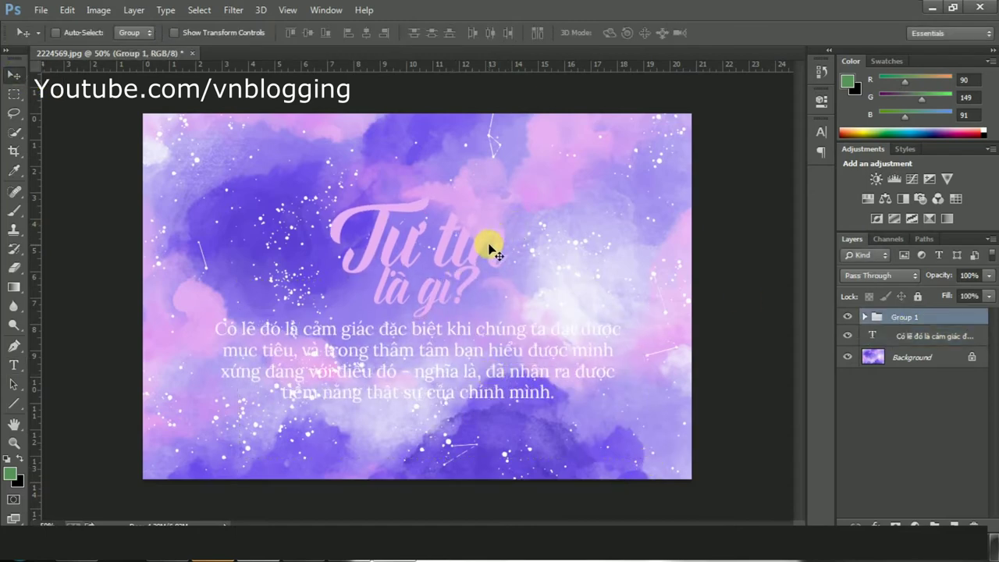
- Add a Drop Shadow to Group 1 with 100% opacity, 15 px distance, 0 px size and a stepped contour
{"action": "double_click", "coordinate": [905, 316]}
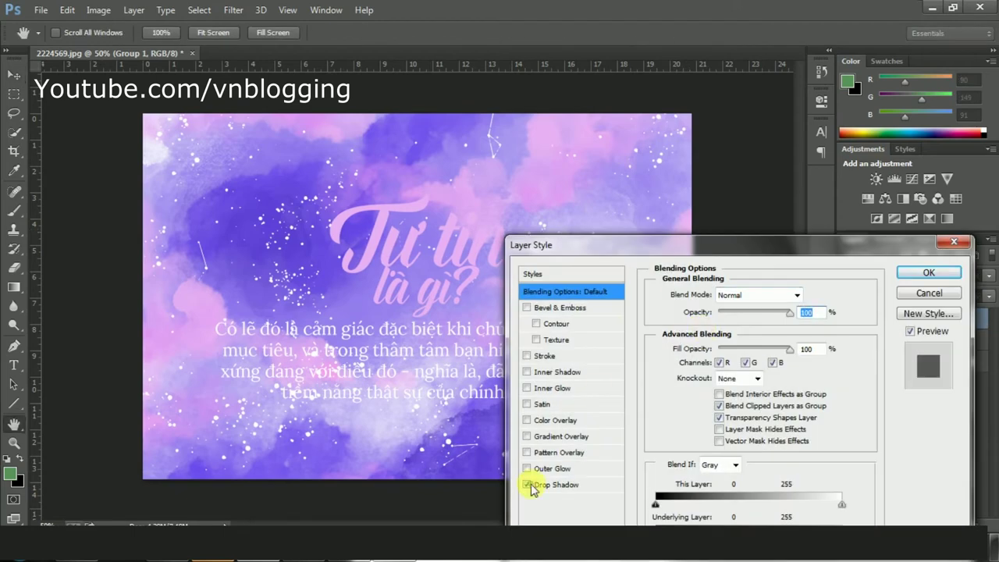
{"action": "left_click", "coordinate": [546, 485]}
{"action": "left_click_drag", "start_coordinate": [712, 391], "coordinate": [707, 393]}
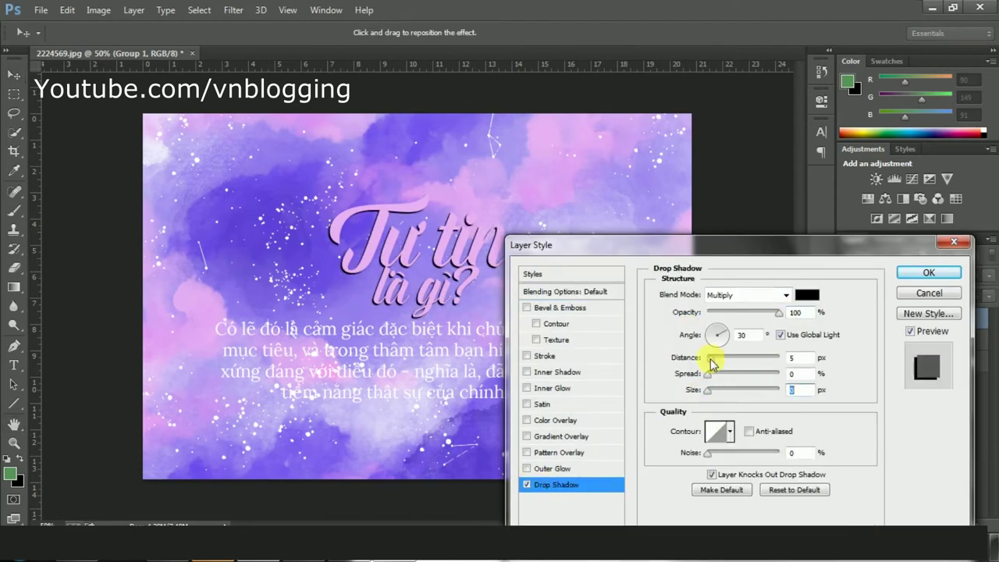
{"action": "left_click", "coordinate": [730, 431]}
{"action": "left_click", "coordinate": [708, 331]}
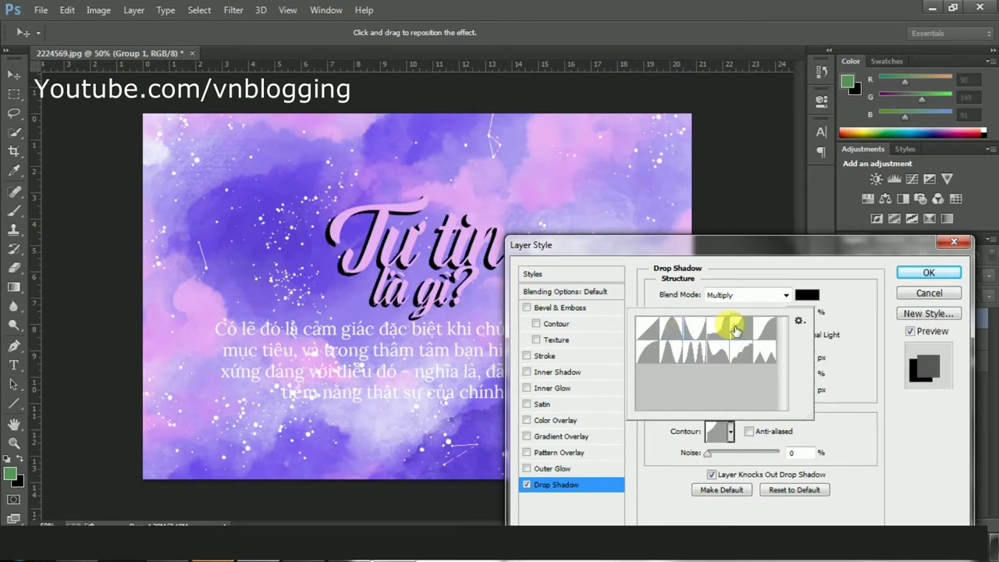
{"action": "left_click", "coordinate": [717, 354]}
{"action": "left_click", "coordinate": [742, 354]}
{"action": "left_click", "coordinate": [765, 354]}
{"action": "left_click", "coordinate": [747, 356]}
- Color the drop shadow light purple, set its blend mode to Linear Burn and apply the layer style
{"action": "left_click", "coordinate": [807, 296]}
{"action": "left_click", "coordinate": [559, 175]}
{"action": "left_click", "coordinate": [938, 191]}
{"action": "left_click", "coordinate": [741, 294]}
{"action": "left_click", "coordinate": [732, 26]}
{"action": "scroll", "coordinate": [728, 297], "scroll_direction": "down", "scroll_amount": 3}
{"action": "scroll", "coordinate": [728, 298], "scroll_direction": "up", "scroll_amount": 1}
{"action": "left_click", "coordinate": [922, 272]}
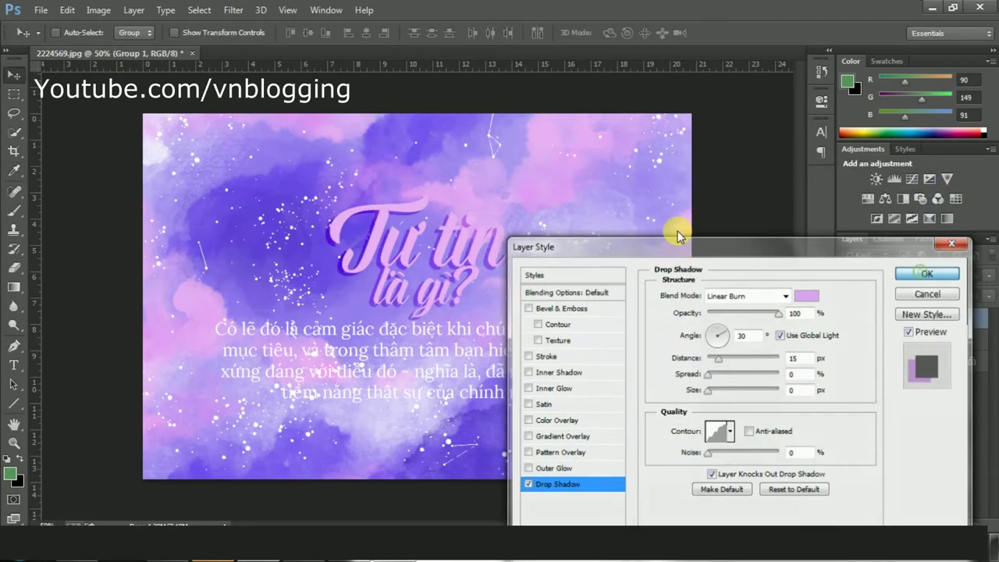
{"action": "key", "text": "Return"}
- Try Outer Glow and Bevel & Emboss on the title group, switching each one off again
{"action": "double_click", "coordinate": [903, 346]}
{"action": "left_click", "coordinate": [554, 469]}
{"action": "left_click_drag", "start_coordinate": [710, 420], "coordinate": [692, 434]}
{"action": "left_click", "coordinate": [528, 469]}
{"action": "left_click", "coordinate": [528, 309]}
{"action": "left_click", "coordinate": [527, 308]}
- Add a purple Inner Shadow to the title with 12% opacity, 7 px distance, 6% choke and 0 px size
{"action": "left_click", "coordinate": [549, 374]}
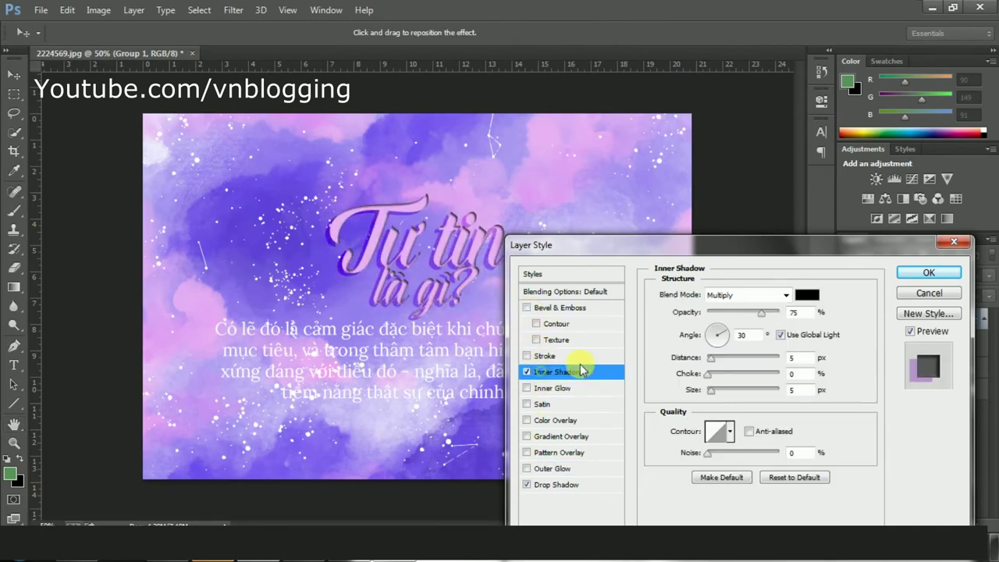
{"action": "left_click", "coordinate": [807, 295]}
{"action": "left_click", "coordinate": [537, 169]}
{"action": "left_click", "coordinate": [733, 274]}
{"action": "left_click", "coordinate": [929, 194]}
{"action": "left_click_drag", "start_coordinate": [764, 316], "coordinate": [724, 327]}
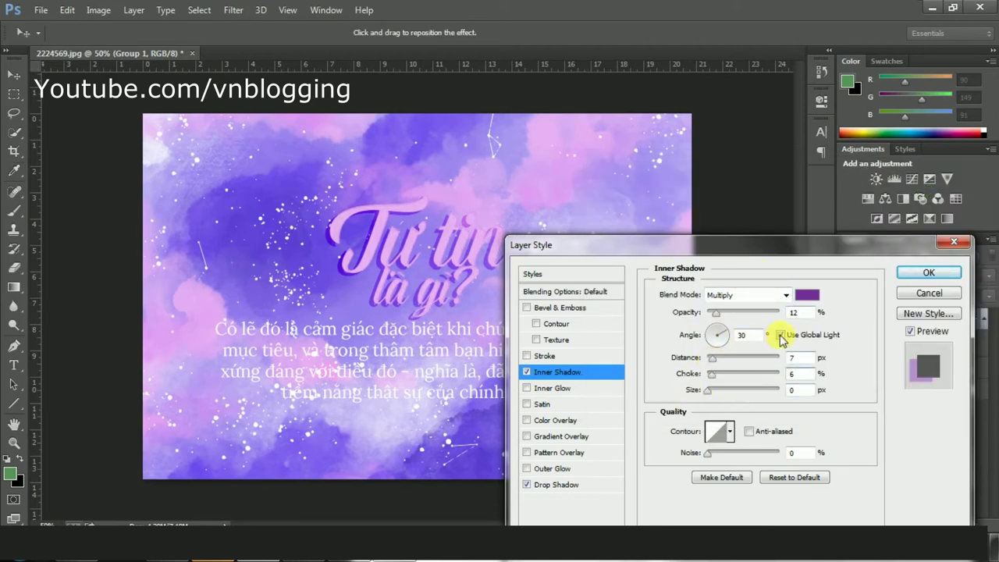
- Set the inner shadow to Linear Dodge (Add) blending with a -90° angle independent of the global light
{"action": "left_click", "coordinate": [716, 313]}
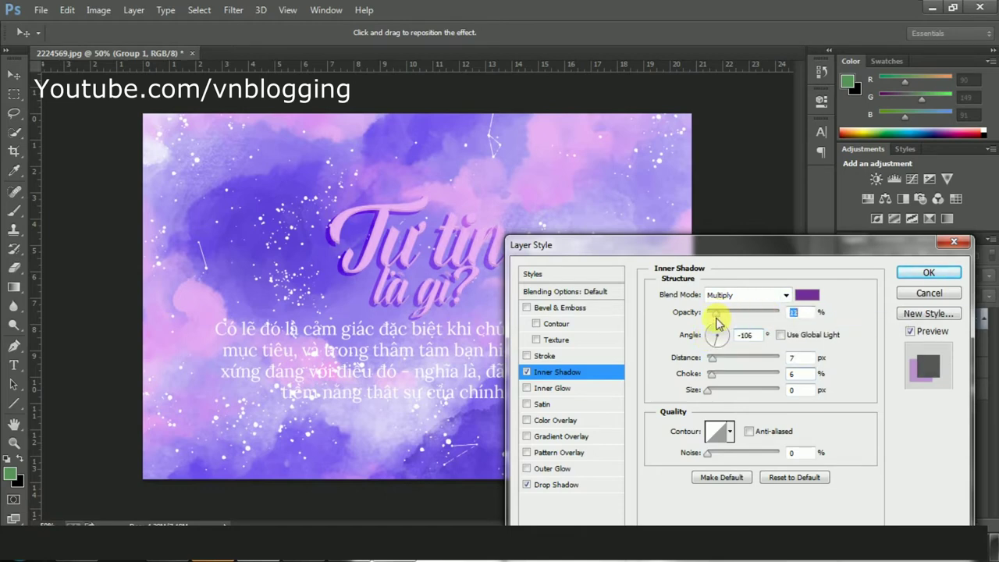
{"action": "left_click", "coordinate": [745, 295]}
{"action": "left_click", "coordinate": [740, 20]}
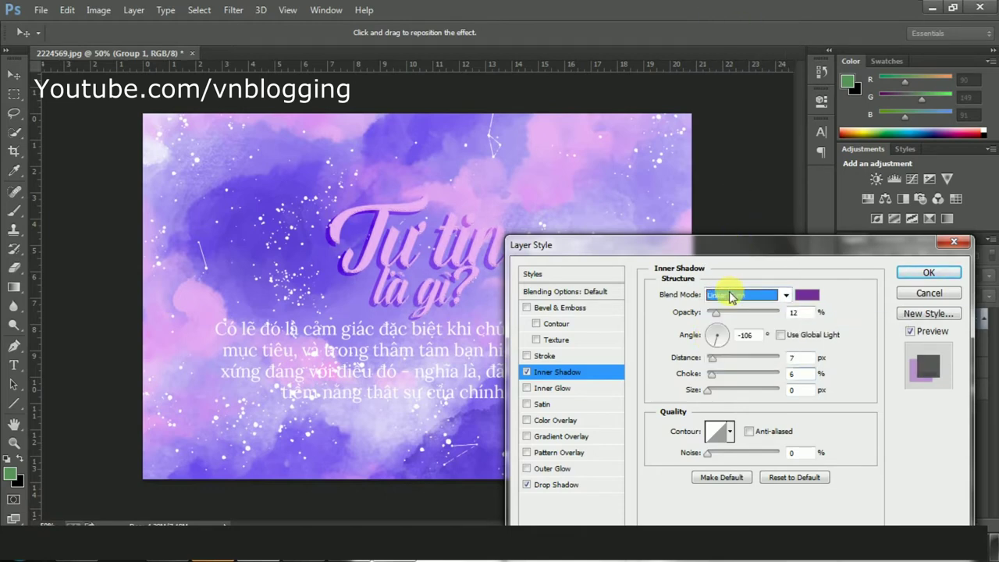
{"action": "scroll", "coordinate": [731, 297], "scroll_direction": "down", "scroll_amount": 7}
{"action": "scroll", "coordinate": [731, 298], "scroll_direction": "up", "scroll_amount": 2}
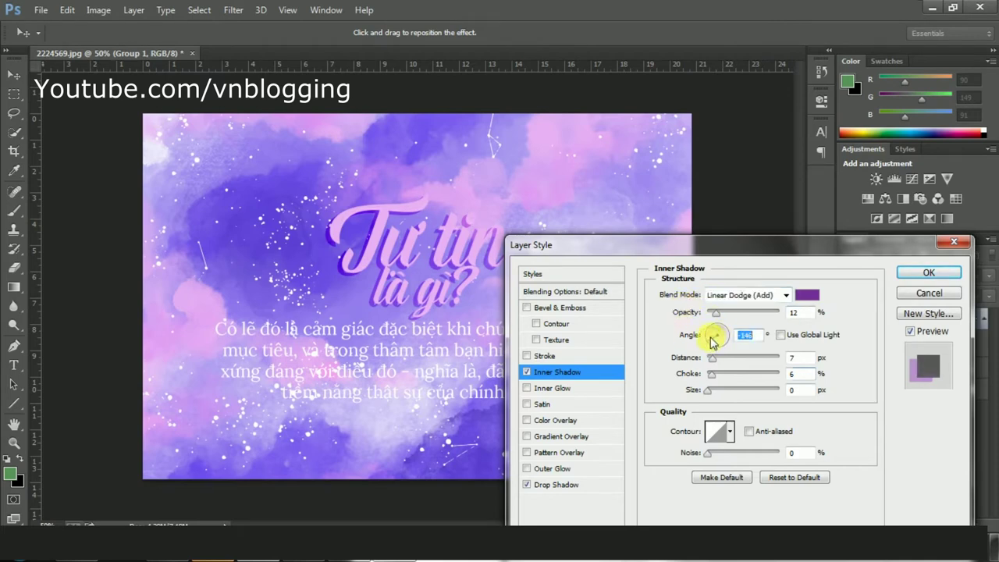
{"action": "left_click_drag", "start_coordinate": [710, 343], "coordinate": [718, 344]}
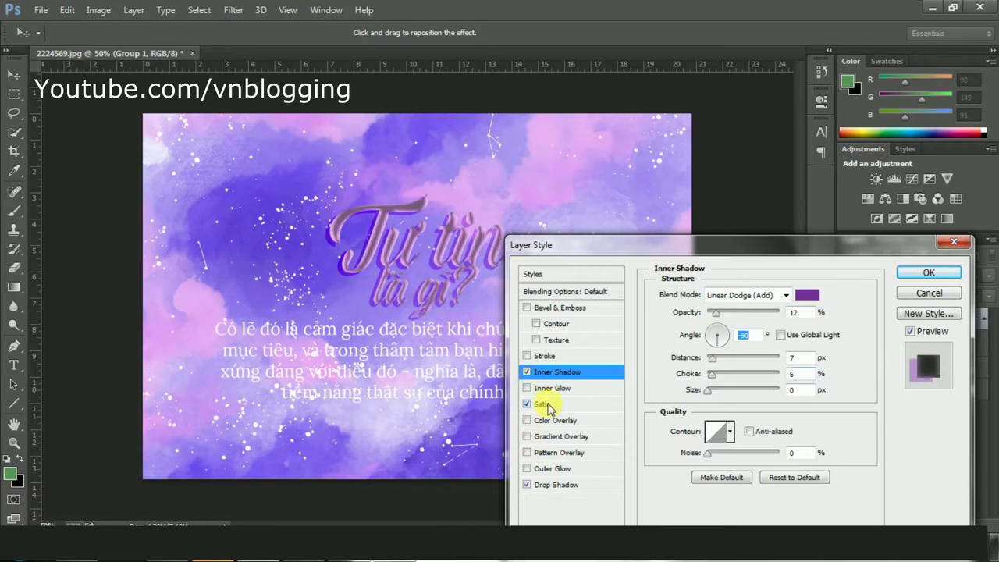
- Add a Satin effect to the title in a very light pink
{"action": "left_click", "coordinate": [527, 404]}
{"action": "left_click", "coordinate": [807, 294]}
{"action": "left_click", "coordinate": [634, 197]}
{"action": "left_click", "coordinate": [933, 192]}
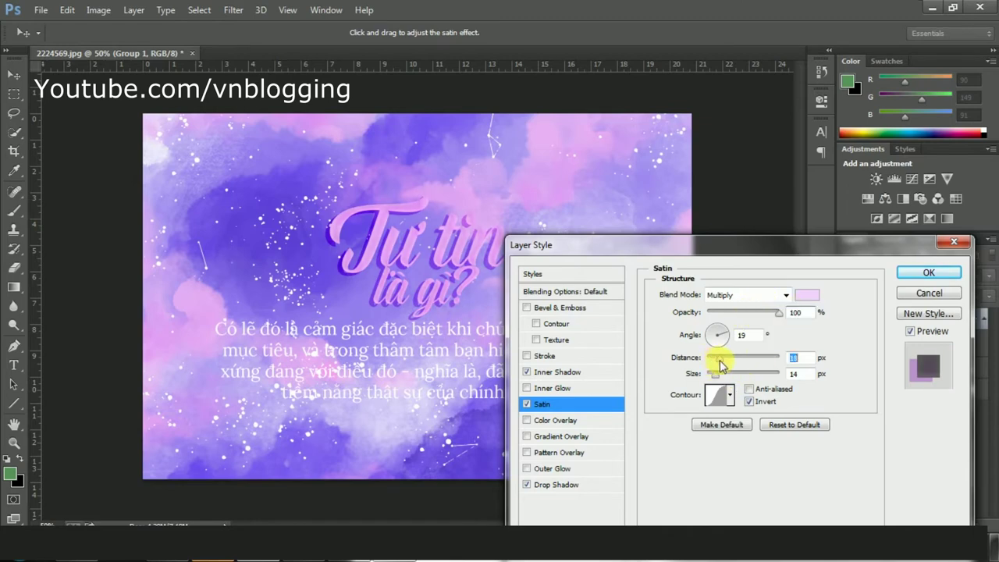
- Try different satin blend modes, choose Linear Burn with 35% opacity and 24 px distance, and apply the layer style
{"action": "left_click", "coordinate": [763, 296]}
{"action": "left_click", "coordinate": [719, 15]}
{"action": "scroll", "coordinate": [757, 297], "scroll_direction": "down", "scroll_amount": 12}
{"action": "scroll", "coordinate": [757, 298], "scroll_direction": "down", "scroll_amount": 12}
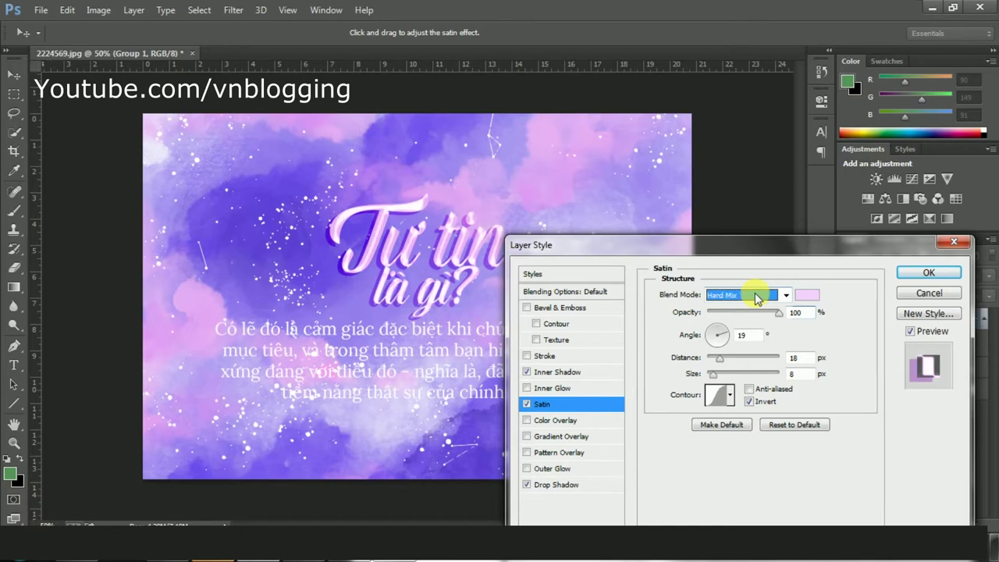
{"action": "scroll", "coordinate": [757, 298], "scroll_direction": "up", "scroll_amount": 12}
{"action": "scroll", "coordinate": [755, 299], "scroll_direction": "up", "scroll_amount": 8}
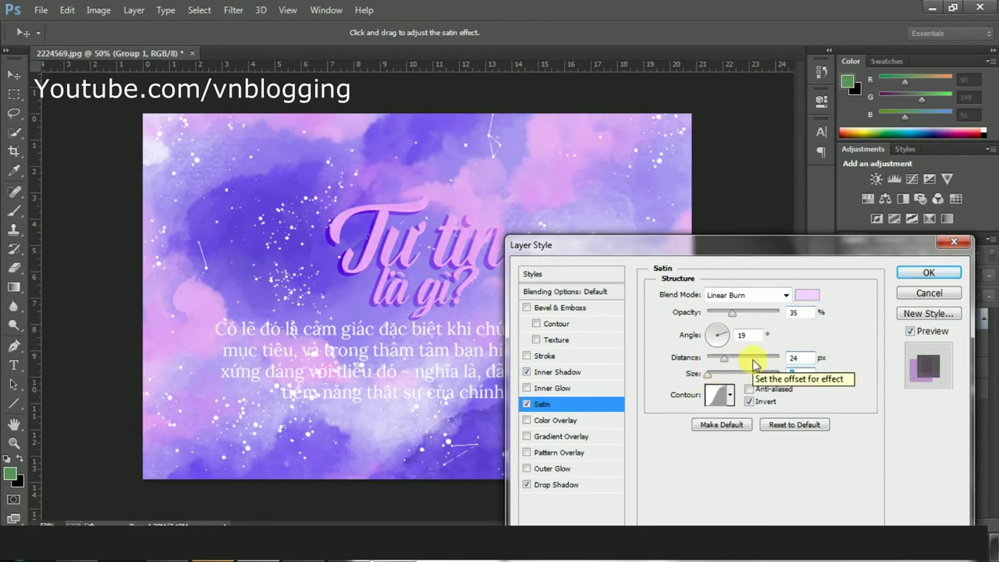
{"action": "left_click", "coordinate": [929, 273]}
- Shift the title slightly right, collapse its effects, and nudge the body paragraph up and to the right
{"action": "key", "text": "ctrl+minus"}
{"action": "left_click_drag", "start_coordinate": [448, 291], "coordinate": [451, 290]}
{"action": "left_click", "coordinate": [985, 320]}
{"action": "left_click", "coordinate": [932, 342]}
{"action": "key", "text": "shift+Up"}
{"action": "key", "text": "shift+Up"}
{"action": "key", "text": "shift+Up"}
{"action": "key", "text": "shift+Right"}
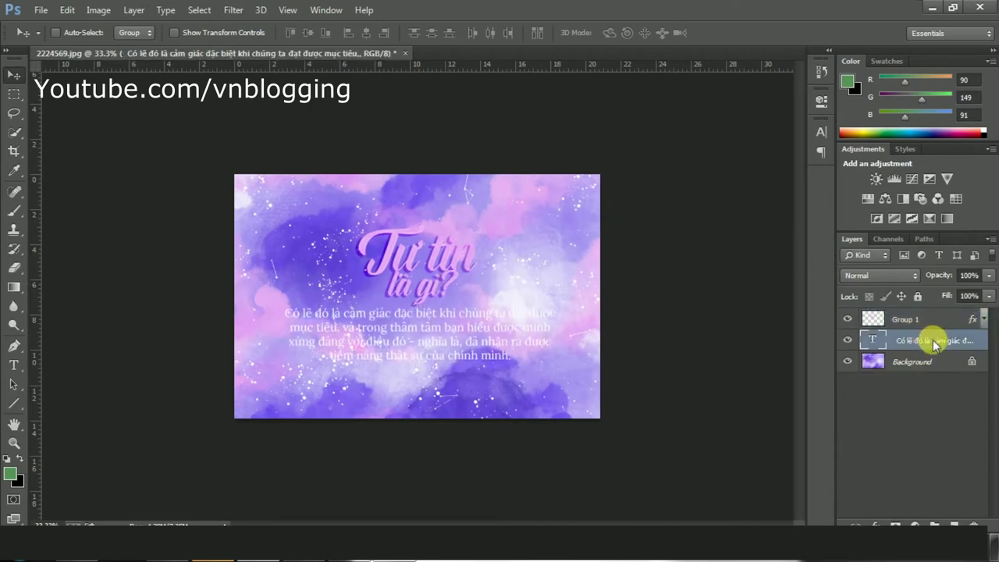
- Narrow the body text box so the paragraph wraps to five lines, and center it beneath the title
{"action": "key", "text": "ctrl+plus"}
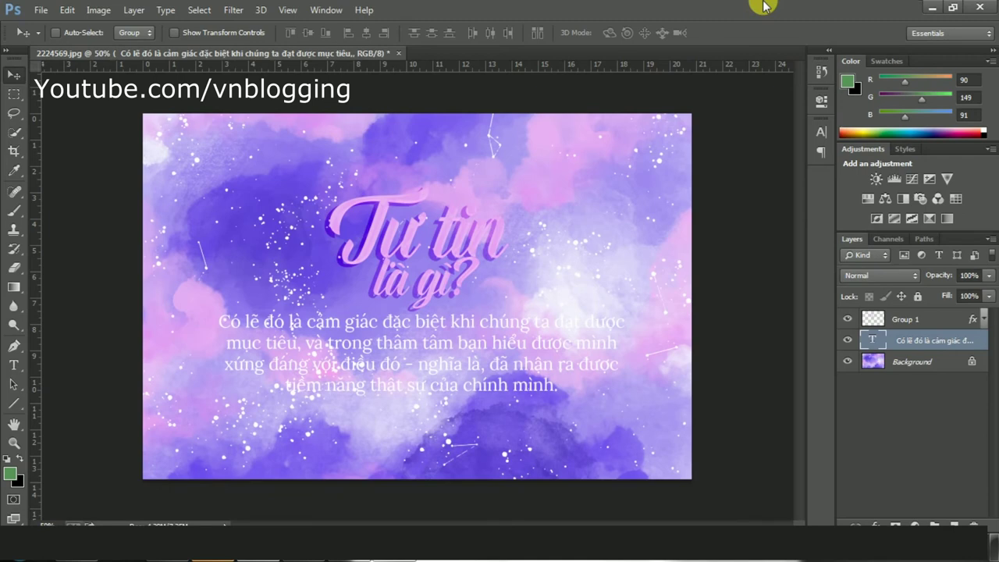
{"action": "double_click", "coordinate": [872, 339]}
{"action": "left_click_drag", "start_coordinate": [633, 428], "coordinate": [523, 458]}
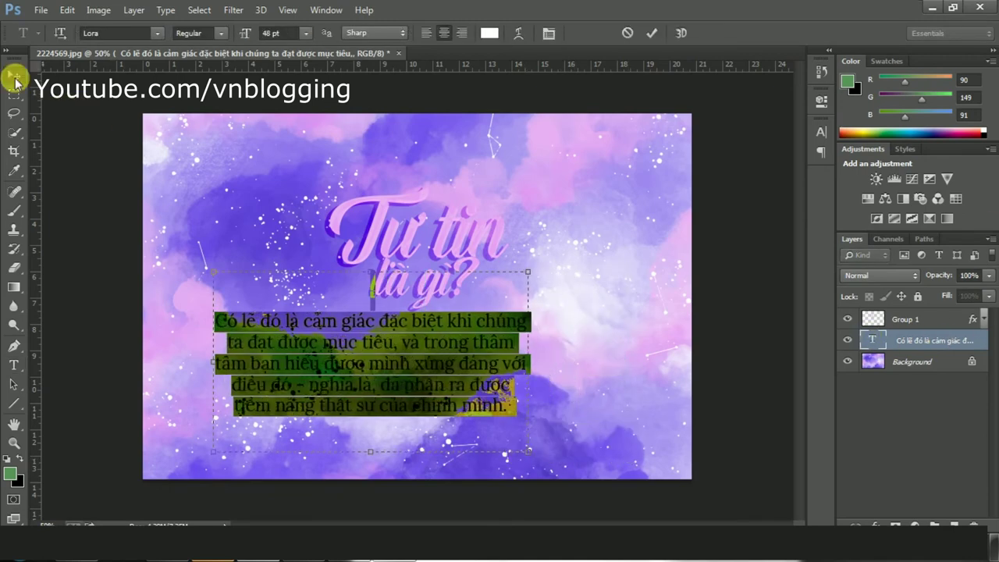
{"action": "left_click", "coordinate": [13, 74]}
{"action": "left_click_drag", "start_coordinate": [542, 402], "coordinate": [542, 403]}
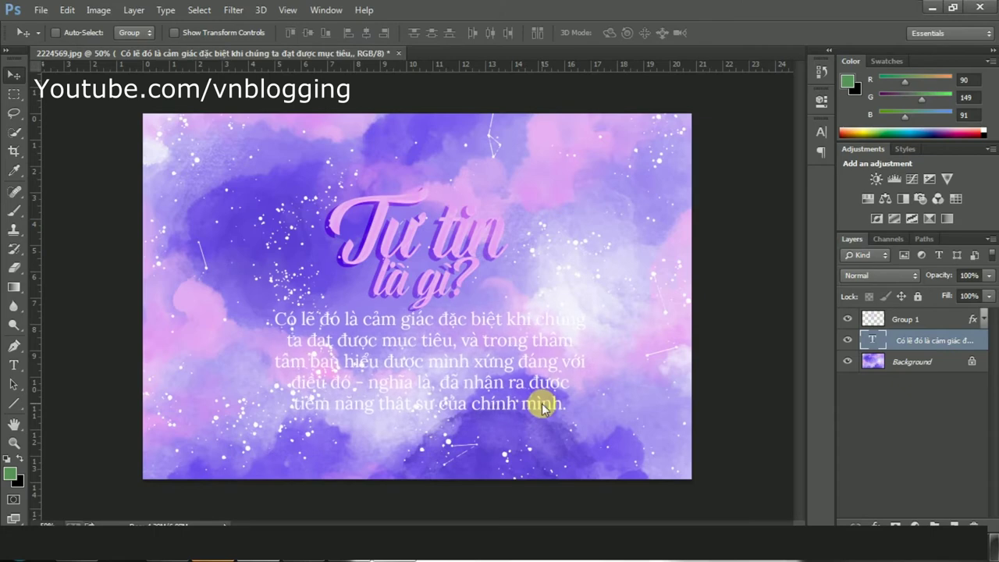
- Add a faint black Drop Shadow to the body paragraph with 14% opacity, 5 px distance and 5 px size
{"action": "right_click", "coordinate": [931, 371]}
{"action": "left_click", "coordinate": [703, 94]}
{"action": "left_click", "coordinate": [526, 485]}
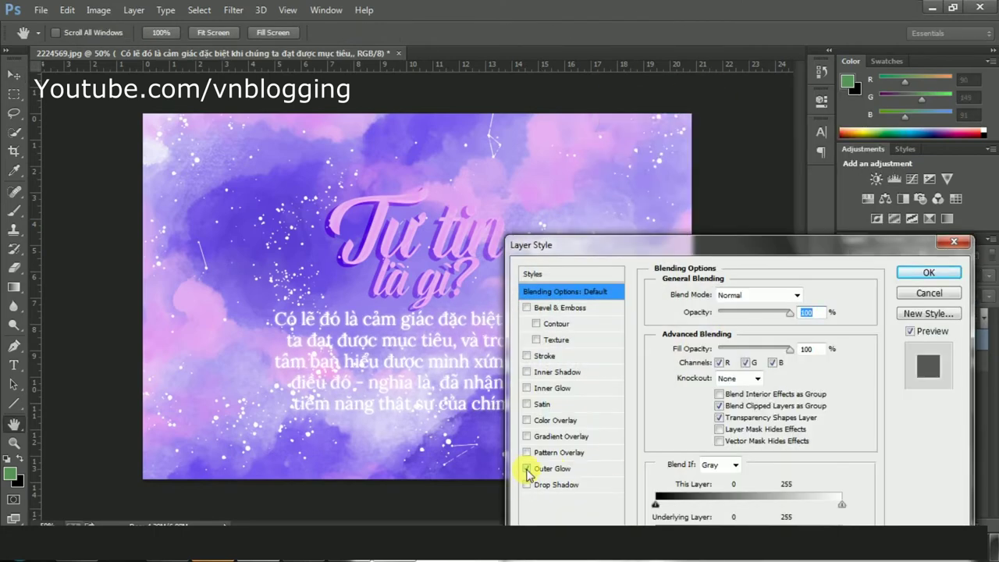
{"action": "left_click", "coordinate": [546, 485]}
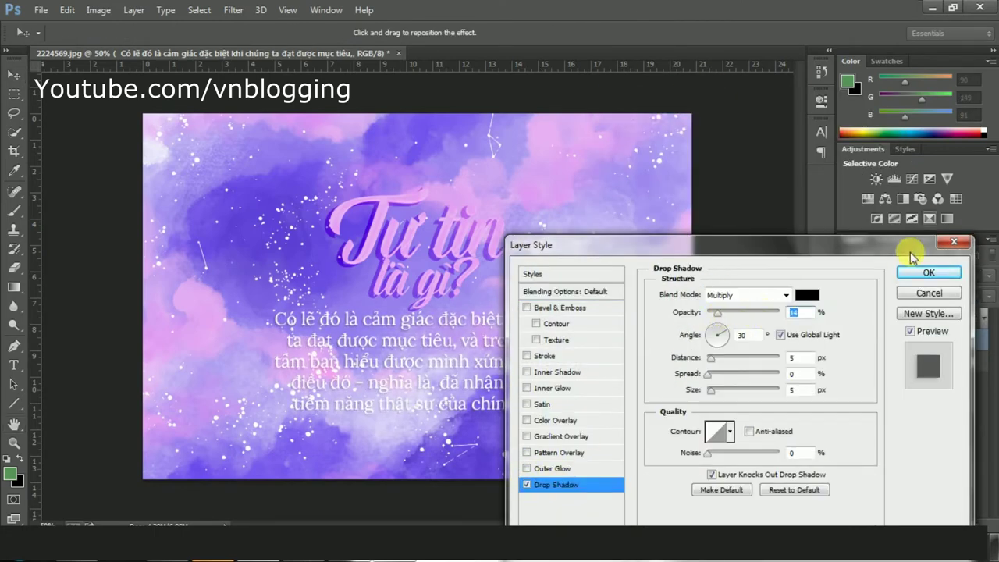
{"action": "left_click", "coordinate": [936, 272]}
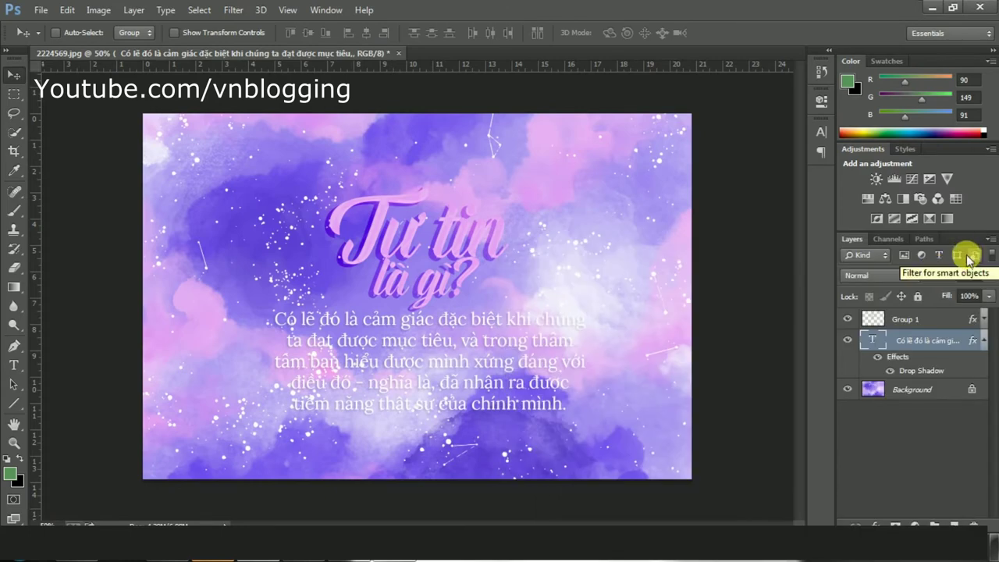
{"action": "right_click", "coordinate": [930, 319]}
{"action": "left_click", "coordinate": [684, 178]}
{"action": "right_click", "coordinate": [903, 318]}
{"action": "left_click", "coordinate": [648, 218]}
{"action": "left_click", "coordinate": [67, 9]}
{"action": "left_click", "coordinate": [100, 39]}
{"action": "key", "text": "ctrl+plus"}
{"action": "key", "text": "ctrl+plus"}
{"action": "key", "text": "ctrl+plus"}
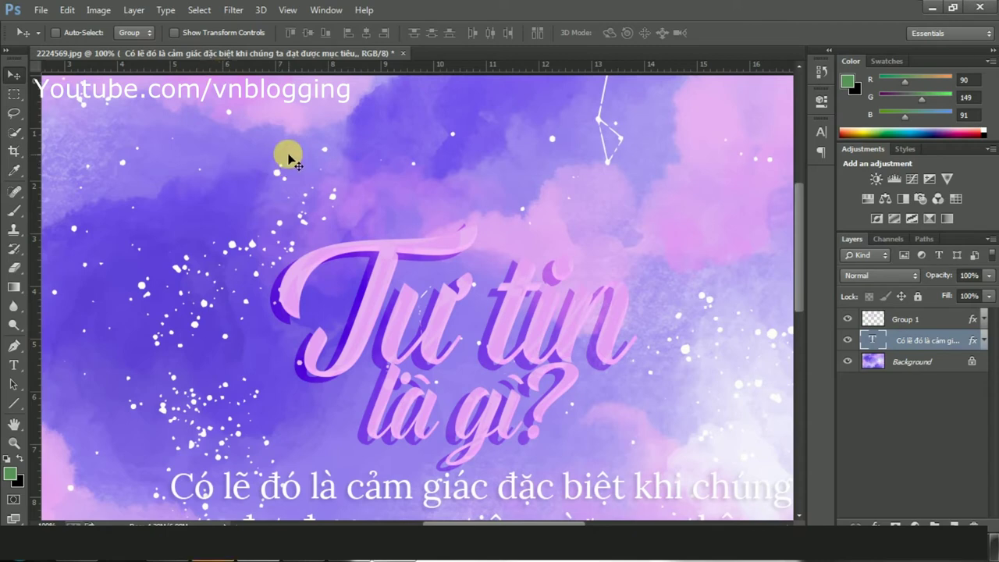
{"action": "key", "text": "ctrl+minus"}
{"action": "key", "text": "ctrl+minus"}
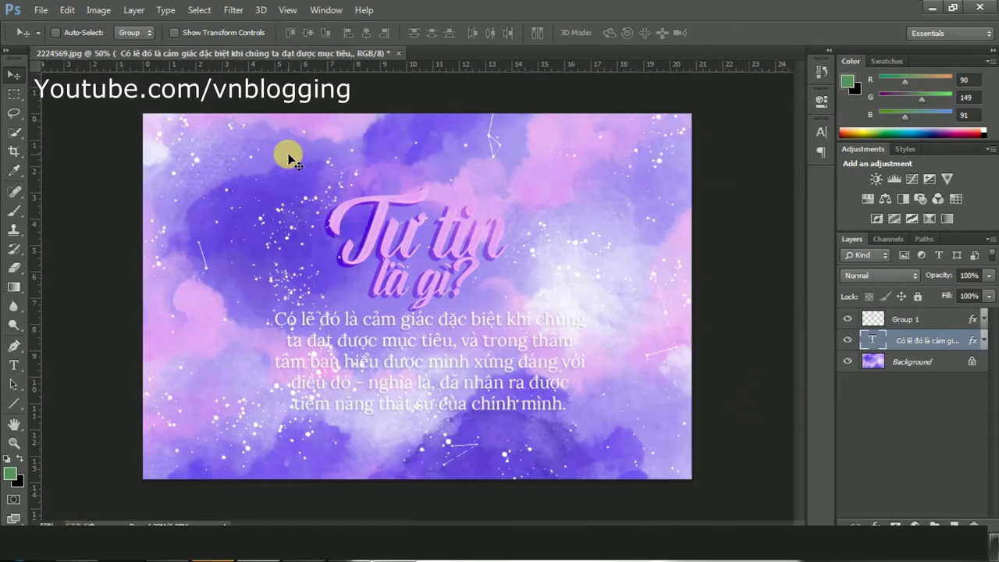
- Create a new layer above Group 1 and set up the 42 px sparkle brush with white as the foreground color
{"action": "left_click", "coordinate": [921, 319]}
{"action": "key", "text": "ctrl+shift+alt+n"}
{"action": "key", "text": "b"}
{"action": "left_click", "coordinate": [68, 33]}
{"action": "scroll", "coordinate": [170, 209], "scroll_direction": "down", "scroll_amount": 5}
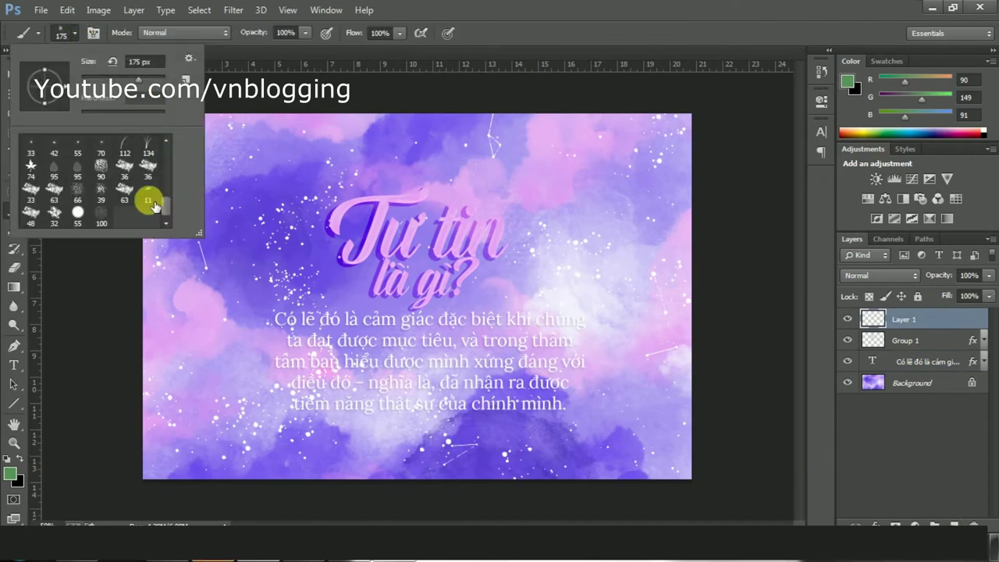
{"action": "left_click", "coordinate": [54, 164]}
{"action": "left_click", "coordinate": [6, 459]}
{"action": "left_click", "coordinate": [19, 459]}
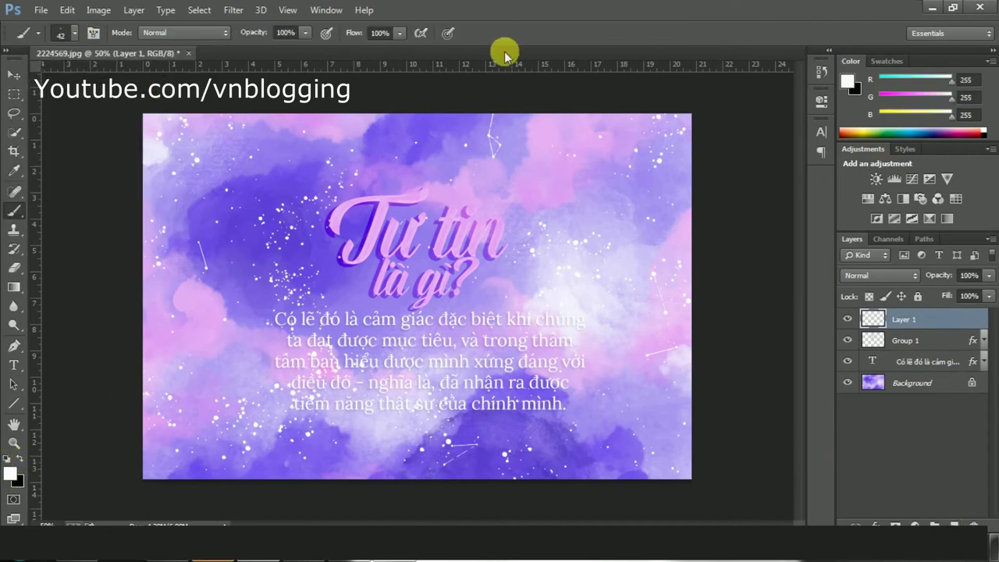
- Stamp white sparkles over the title letters with brush sizes between 50 and 100 px, undoing one unwanted stroke
{"action": "key", "text": "bracketright"}
{"action": "key", "text": "bracketright"}
{"action": "key", "text": "bracketright"}
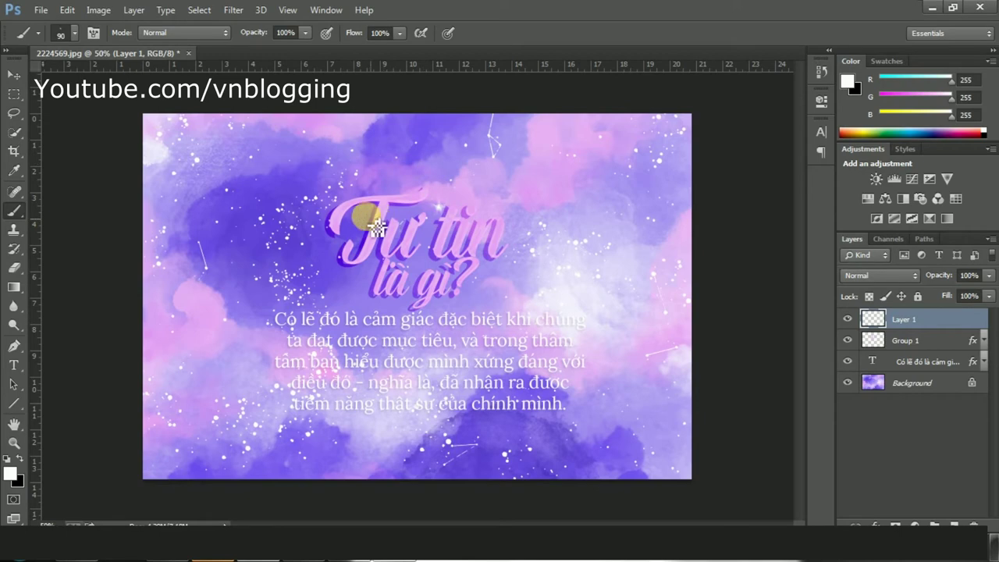
{"action": "key", "text": "bracketleft"}
{"action": "key", "text": "bracketleft"}
{"action": "left_click_drag", "start_coordinate": [348, 286], "coordinate": [413, 284]}
{"action": "left_click", "coordinate": [67, 10]}
{"action": "left_click", "coordinate": [90, 25]}
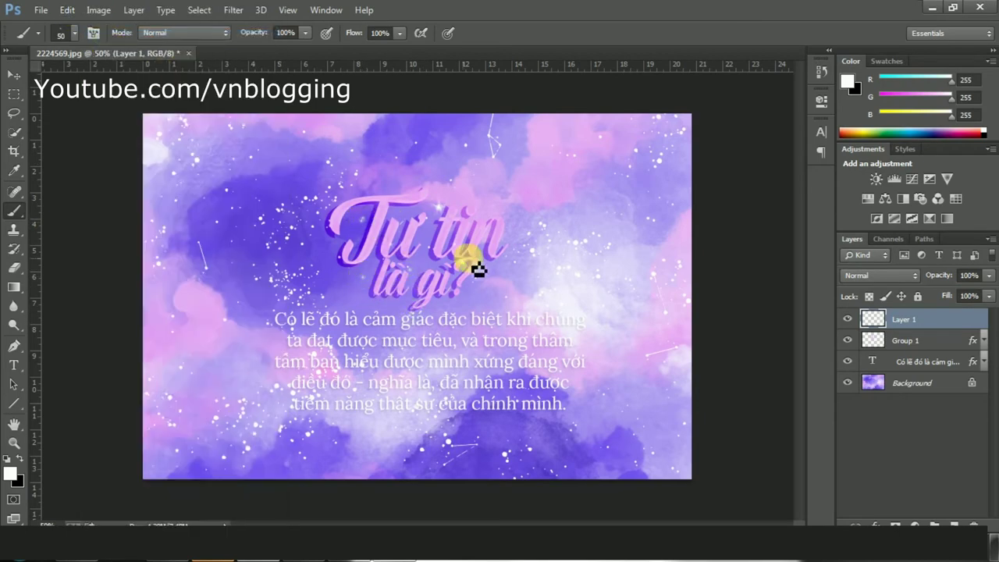
{"action": "key", "text": "bracketright"}
{"action": "key", "text": "bracketright"}
{"action": "key", "text": "bracketright"}
{"action": "key", "text": "bracketright"}
{"action": "key", "text": "bracketright"}
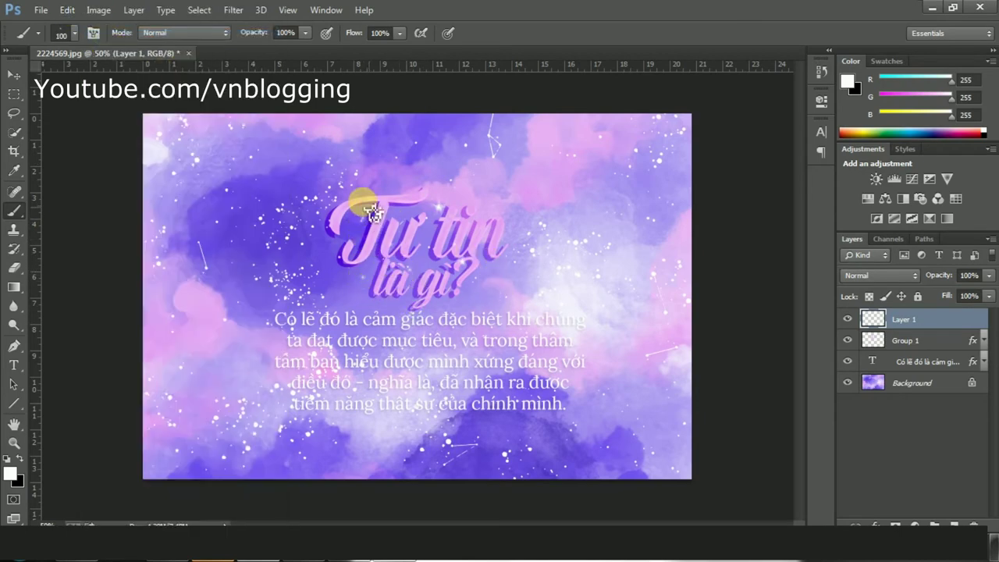
- Add an Outer Glow of about 84 px with a slight spread to the sparkle layer
{"action": "double_click", "coordinate": [873, 320]}
{"action": "left_click", "coordinate": [546, 468]}
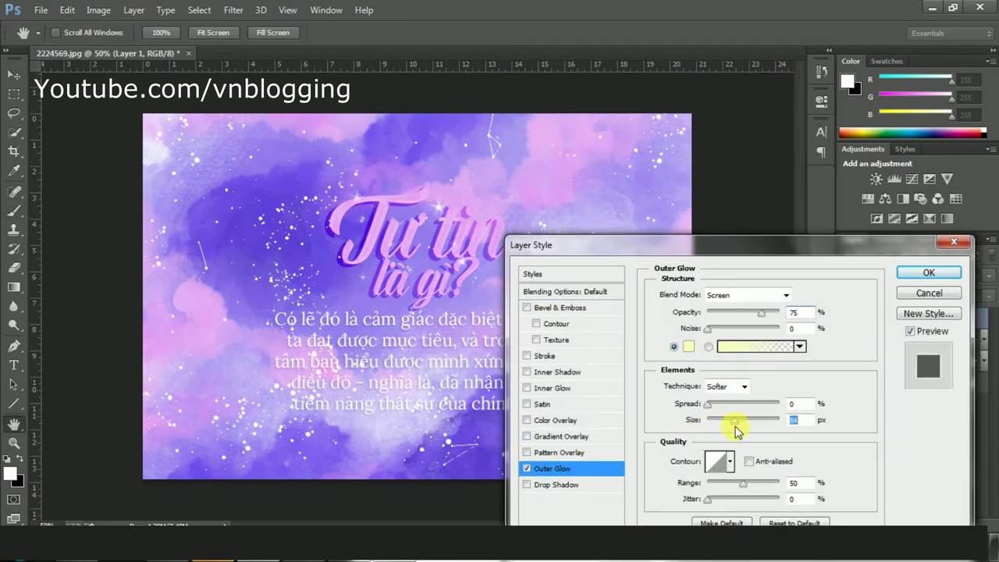
{"action": "left_click_drag", "start_coordinate": [709, 406], "coordinate": [712, 407]}
{"action": "left_click", "coordinate": [923, 274]}
- Add a Curves adjustment clipped to Group 1 and pull the curve's midtones down slightly to darken the title
{"action": "left_click", "coordinate": [908, 366]}
{"action": "left_click", "coordinate": [917, 529]}
{"action": "left_click", "coordinate": [892, 294]}
{"action": "left_click_drag", "start_coordinate": [710, 236], "coordinate": [718, 245]}
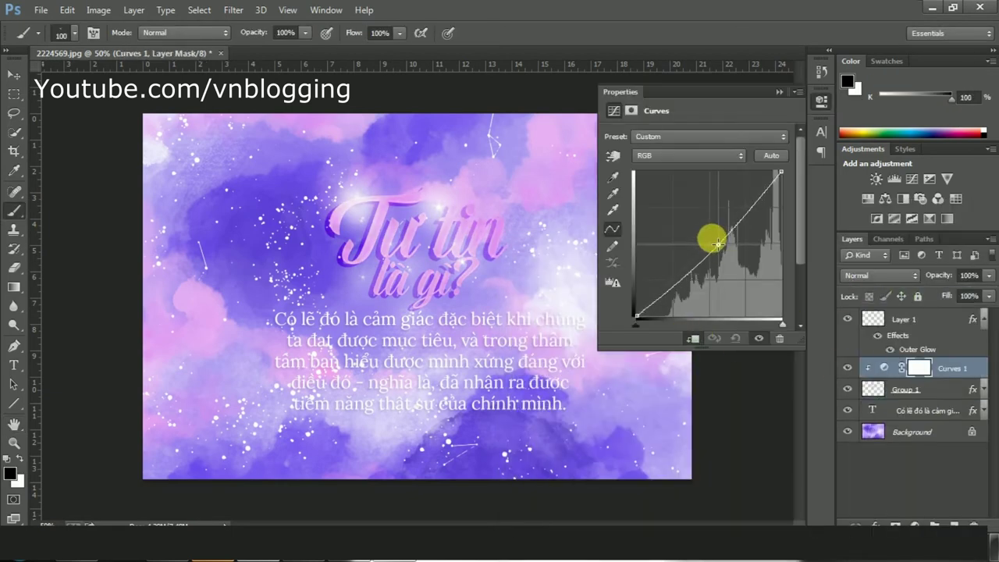
{"action": "left_click", "coordinate": [780, 92]}
- Merge all layers from the sparkle layer down to the Background into a single layer
{"action": "left_click", "coordinate": [14, 286]}
{"action": "left_click", "coordinate": [177, 33]}
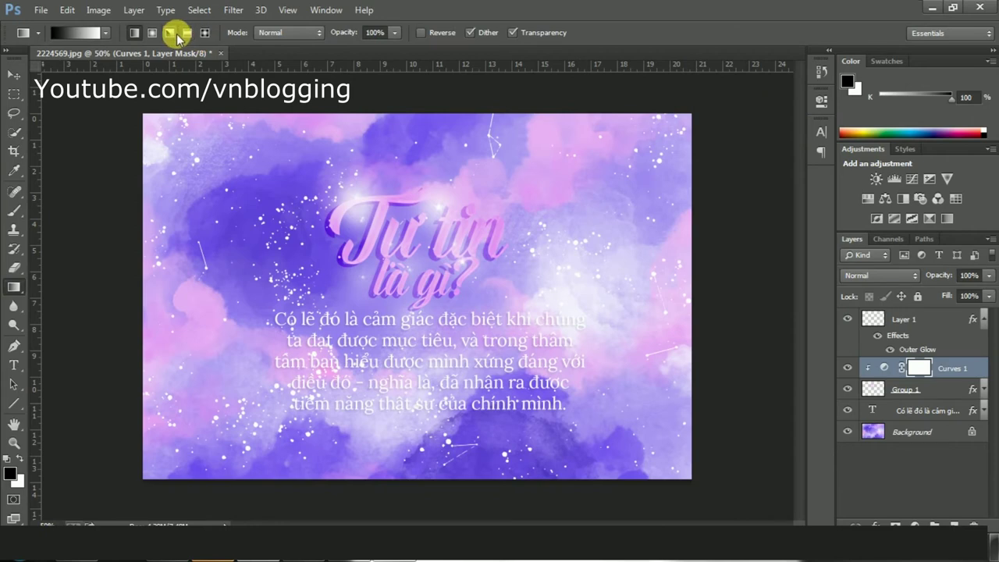
{"action": "left_click", "coordinate": [897, 431]}
{"action": "left_click", "coordinate": [899, 319], "text": "shift"}
{"action": "key", "text": "ctrl+e"}
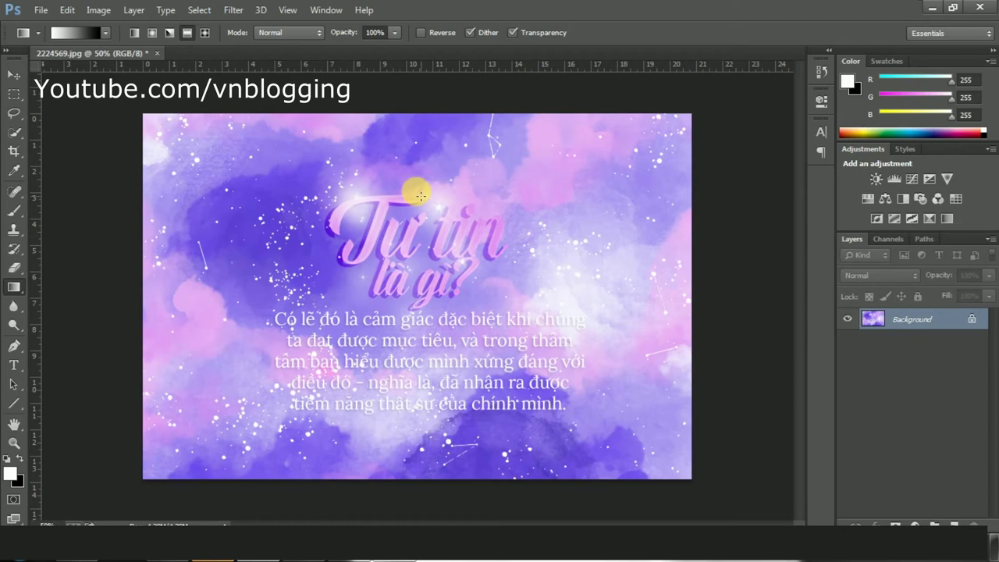
- Add the text "ThuongThucSach" in white just below the body paragraph
{"action": "key", "text": "t"}
{"action": "left_click", "coordinate": [355, 432]}
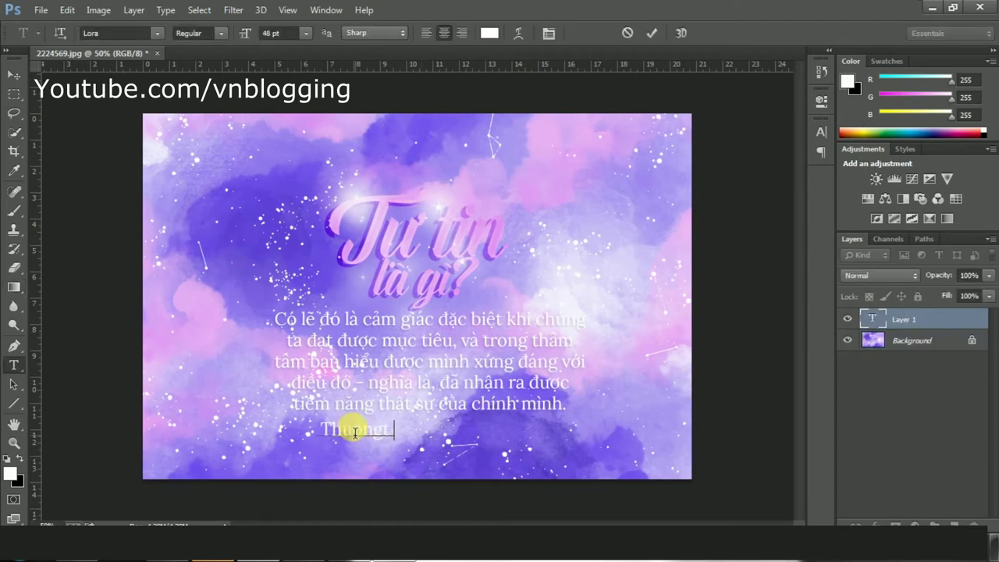
{"action": "type", "text": "ThuongThucSach"}
- Change the font of the whole "ThuongThucSach" text to the HLT JaneAustin script
{"action": "key", "text": "ctrl+a"}
{"action": "left_click", "coordinate": [105, 32]}
{"action": "type", "text": "hlt"}
{"action": "key", "text": "Down"}
{"action": "scroll", "coordinate": [90, 33], "scroll_direction": "down", "scroll_amount": 5}
{"action": "scroll", "coordinate": [90, 32], "scroll_direction": "down", "scroll_amount": 4}
{"action": "scroll", "coordinate": [90, 32], "scroll_direction": "down", "scroll_amount": 5}
{"action": "scroll", "coordinate": [91, 33], "scroll_direction": "down", "scroll_amount": 3}
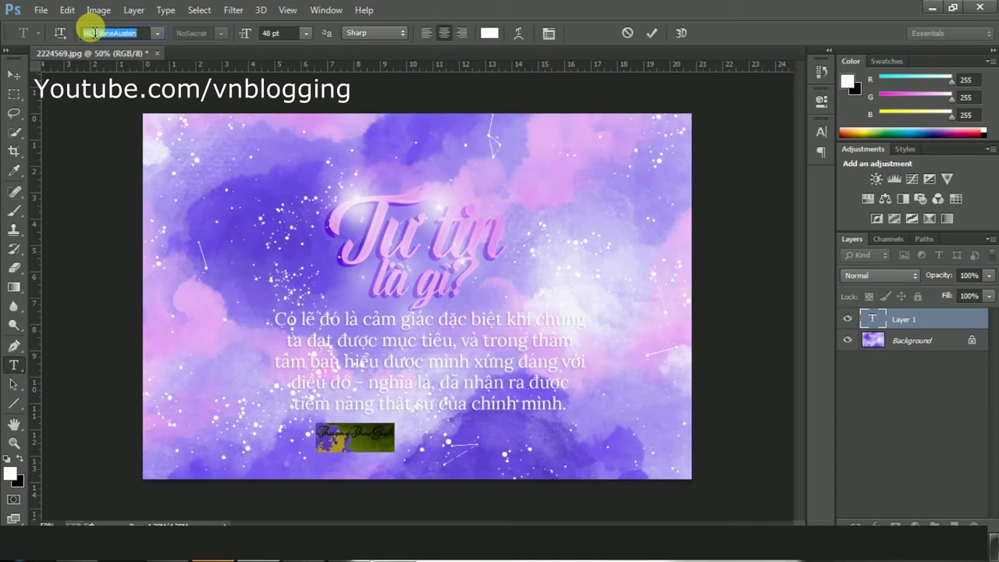
- Enlarge the signature text, place it below the paragraph and centre it horizontally on the Background
{"action": "left_click", "coordinate": [14, 74]}
{"action": "key", "text": "ctrl+t"}
{"action": "mouse_move", "coordinate": [421, 447]}
{"action": "left_mouse_down"}
{"action": "mouse_move", "coordinate": [549, 469]}
{"action": "mouse_move", "coordinate": [516, 468]}
{"action": "mouse_move", "coordinate": [508, 475]}
{"action": "mouse_move", "coordinate": [517, 485]}
{"action": "left_mouse_up"}
{"action": "left_click", "coordinate": [14, 74]}
{"action": "left_click", "coordinate": [444, 217]}
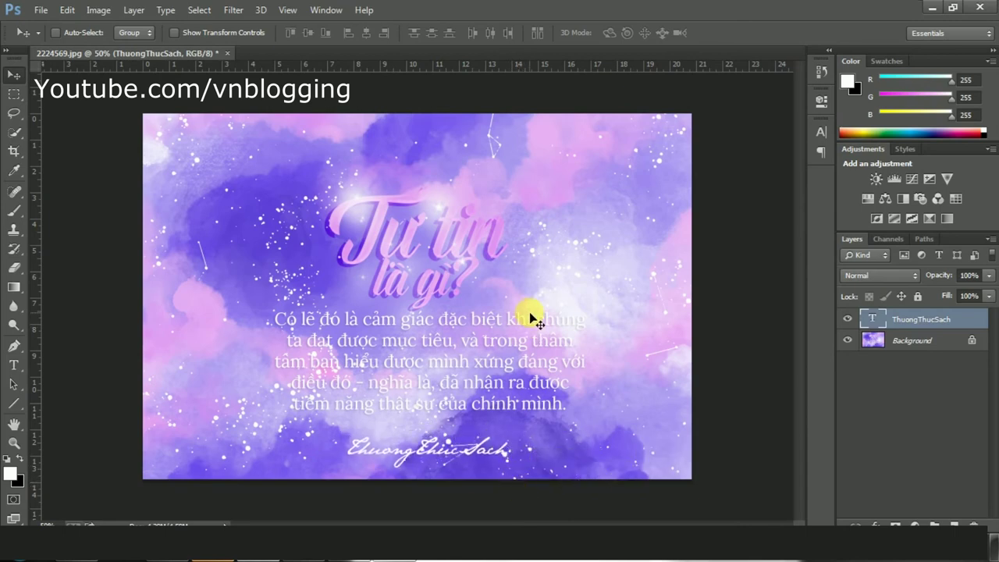
{"action": "left_click", "coordinate": [932, 343], "text": "ctrl"}
{"action": "left_click", "coordinate": [366, 33]}
{"action": "left_click", "coordinate": [940, 321]}
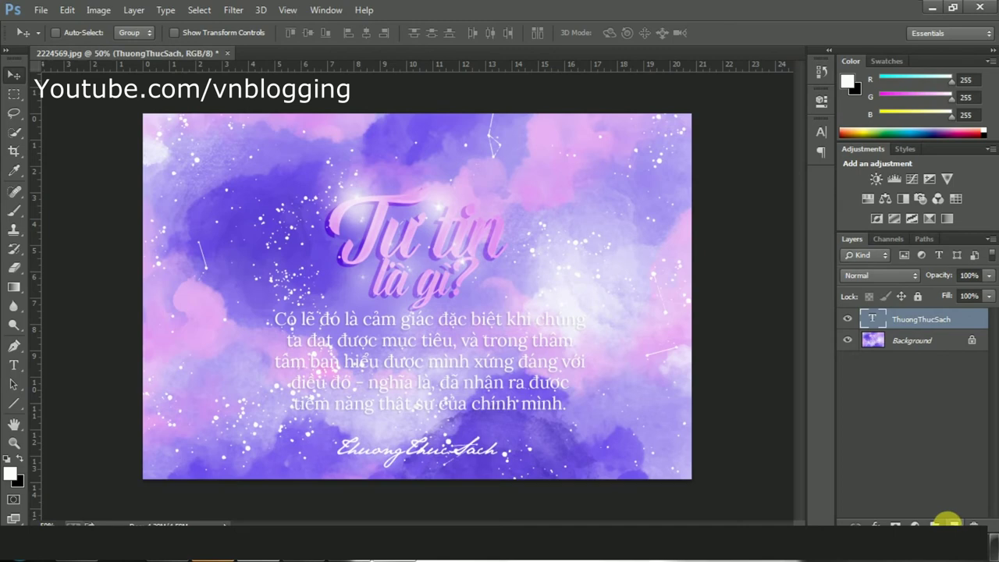
- Draw a thin unfilled horizontal line between the paragraph and the signature on a new layer
{"action": "left_click", "coordinate": [947, 523]}
{"action": "left_click", "coordinate": [13, 404]}
{"action": "left_click", "coordinate": [86, 459]}
{"action": "left_click", "coordinate": [133, 33]}
{"action": "left_click", "coordinate": [74, 62]}
{"action": "left_click_drag", "start_coordinate": [265, 425], "coordinate": [470, 434]}
{"action": "left_click", "coordinate": [15, 76]}
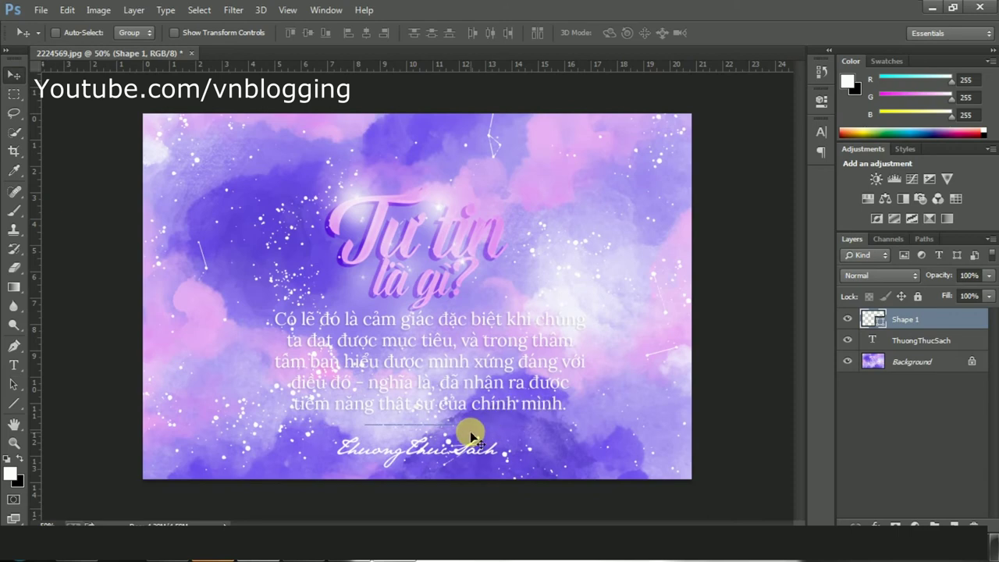
- Try a dashed stroke on the thin line above the signature and delete the line's layer
{"action": "left_click", "coordinate": [12, 403]}
{"action": "left_click", "coordinate": [270, 34]}
{"action": "left_click", "coordinate": [254, 92]}
{"action": "left_click", "coordinate": [12, 75]}
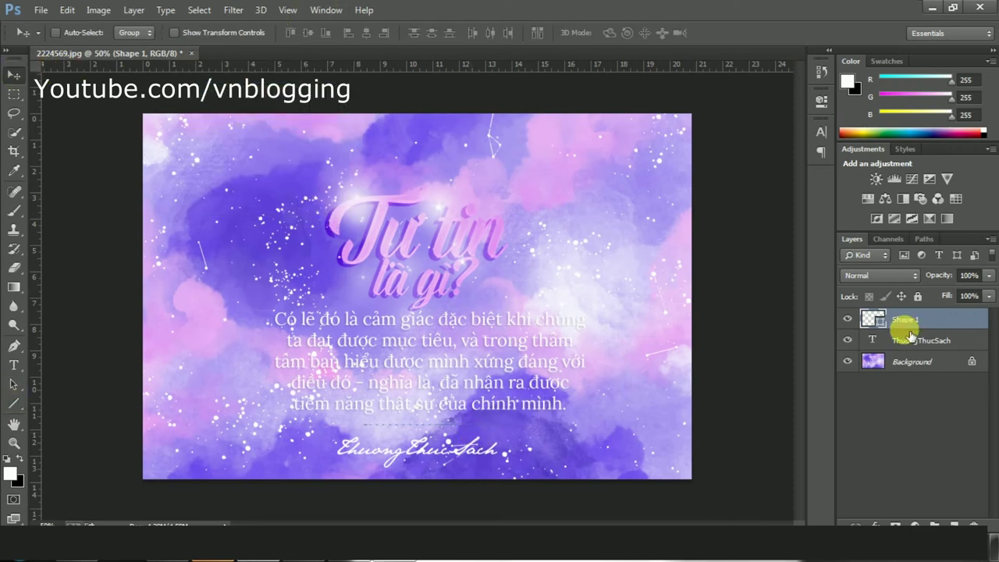
{"action": "double_click", "coordinate": [868, 318]}
{"action": "left_click", "coordinate": [968, 188]}
{"action": "left_click", "coordinate": [13, 404]}
{"action": "left_click", "coordinate": [133, 32]}
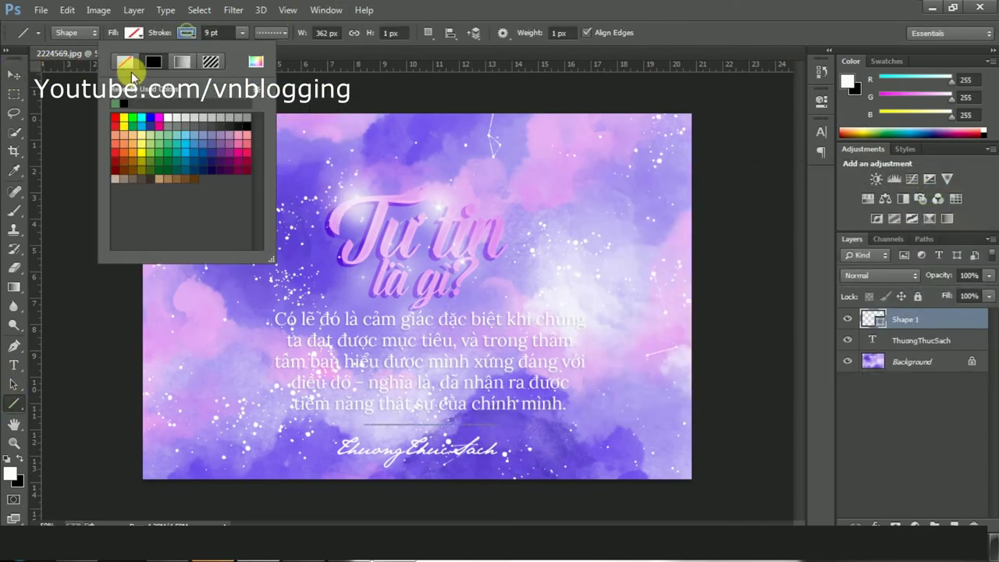
{"action": "left_click", "coordinate": [13, 75]}
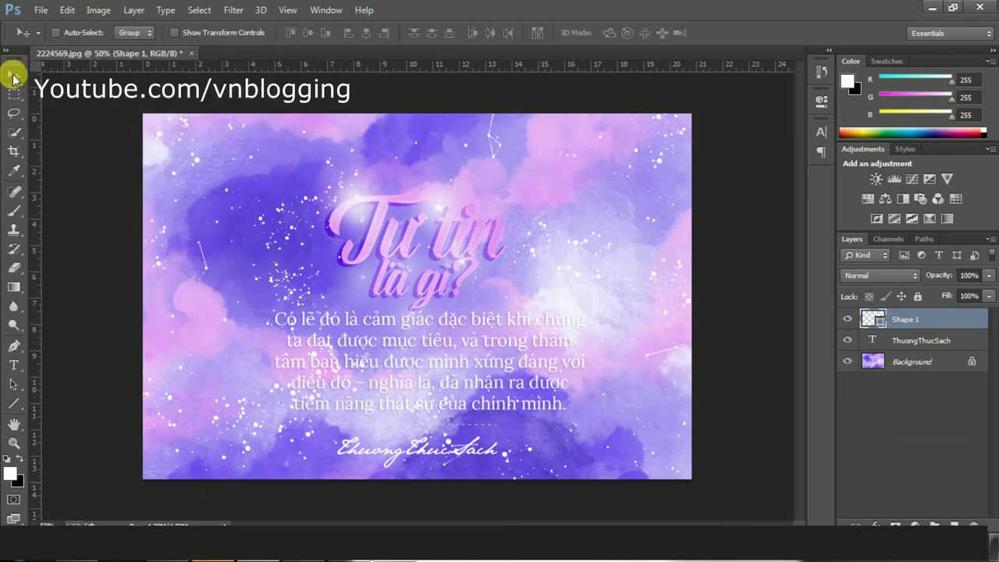
{"action": "left_click", "coordinate": [848, 318]}
{"action": "key", "text": "Delete"}
- Draw an unfilled rectangle of about 966 by 362 px around the paragraph with a solid 2 pt white stroke
{"action": "left_click", "coordinate": [954, 524]}
{"action": "right_click", "coordinate": [14, 404]}
{"action": "left_click", "coordinate": [82, 401]}
{"action": "left_click", "coordinate": [134, 33]}
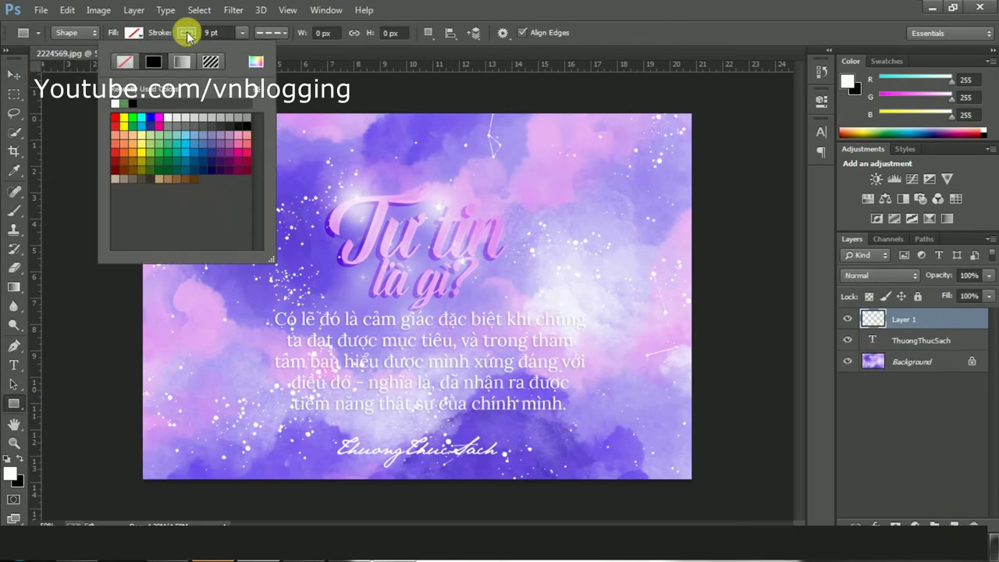
{"action": "left_click", "coordinate": [271, 33]}
{"action": "left_click", "coordinate": [248, 71]}
{"action": "left_click", "coordinate": [440, 19]}
{"action": "left_click_drag", "start_coordinate": [248, 295], "coordinate": [603, 426]}
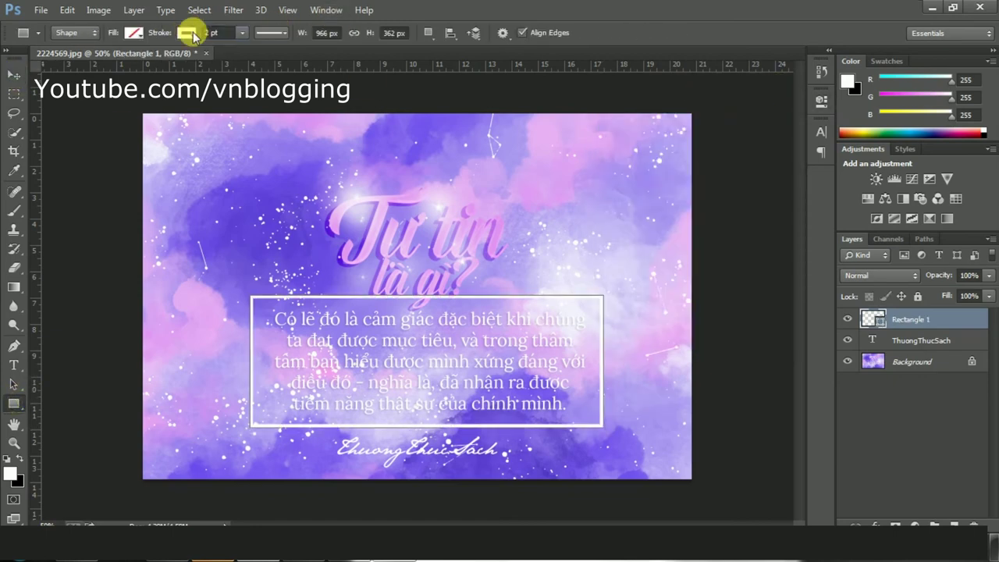
{"action": "left_click", "coordinate": [14, 74]}
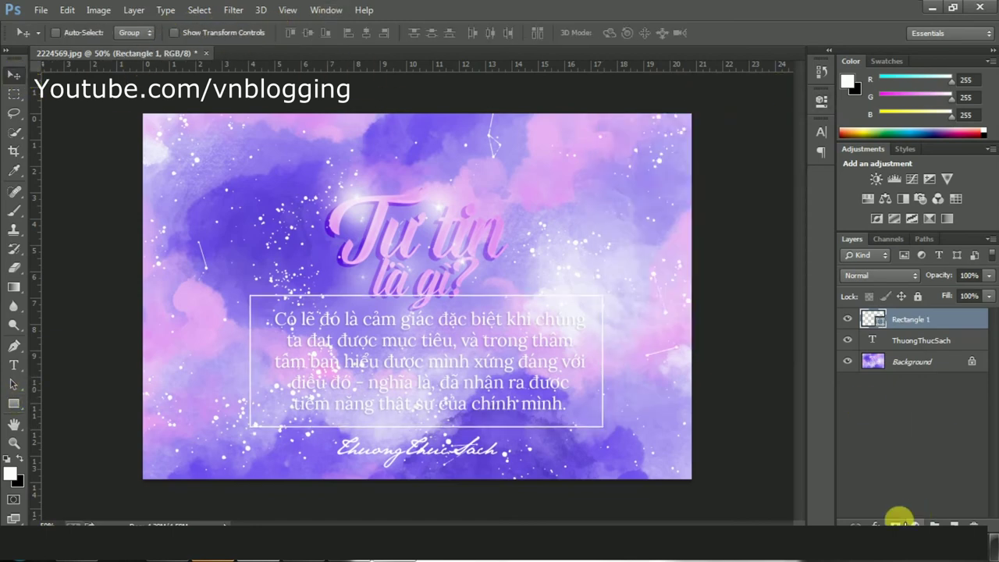
- Select the middle span of the rectangle and mask it out, hiding the central parts of its horizontal edges
{"action": "left_click", "coordinate": [13, 94]}
{"action": "left_click_drag", "start_coordinate": [268, 288], "coordinate": [586, 448]}
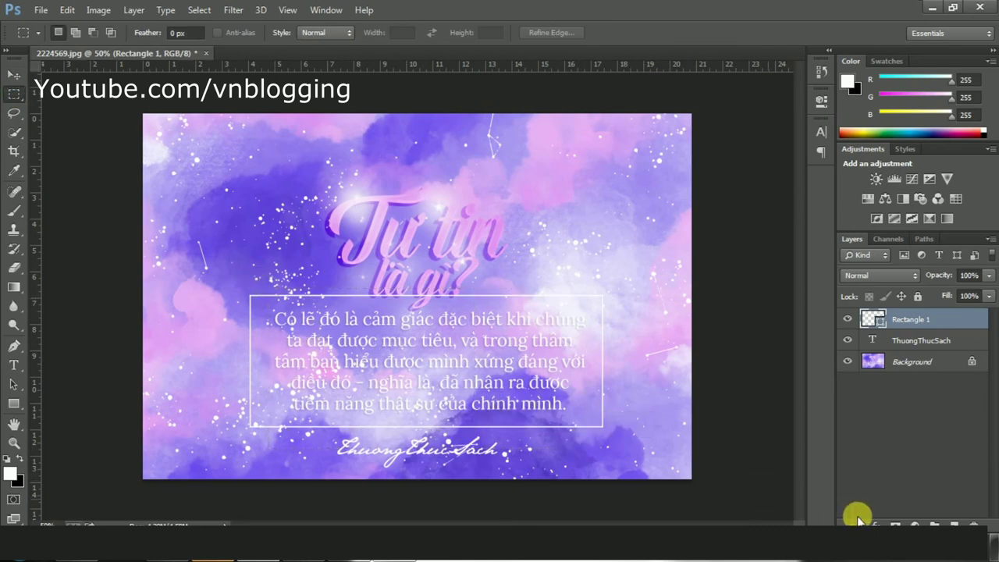
{"action": "left_click", "coordinate": [896, 524], "text": "alt"}
- Paint black on the mask within a selected middle band to hide the rectangle's vertical sides, leaving only corner brackets
{"action": "left_click_drag", "start_coordinate": [240, 308], "coordinate": [623, 414]}
{"action": "key", "text": "b"}
{"action": "key", "text": "bracketright"}
{"action": "key", "text": "bracketright"}
{"action": "key", "text": "bracketright"}
{"action": "key", "text": "bracketright"}
{"action": "key", "text": "bracketright"}
{"action": "key", "text": "bracketright"}
{"action": "key", "text": "bracketright"}
{"action": "key", "text": "bracketright"}
{"action": "mouse_move", "coordinate": [238, 319]}
{"action": "left_mouse_down"}
{"action": "mouse_move", "coordinate": [233, 353]}
{"action": "mouse_move", "coordinate": [238, 400]}
{"action": "mouse_move", "coordinate": [237, 331]}
{"action": "mouse_move", "coordinate": [236, 434]}
{"action": "left_mouse_up"}
{"action": "left_click_drag", "start_coordinate": [584, 435], "coordinate": [565, 397]}
{"action": "key", "text": "ctrl+d"}
{"action": "left_click", "coordinate": [13, 75]}
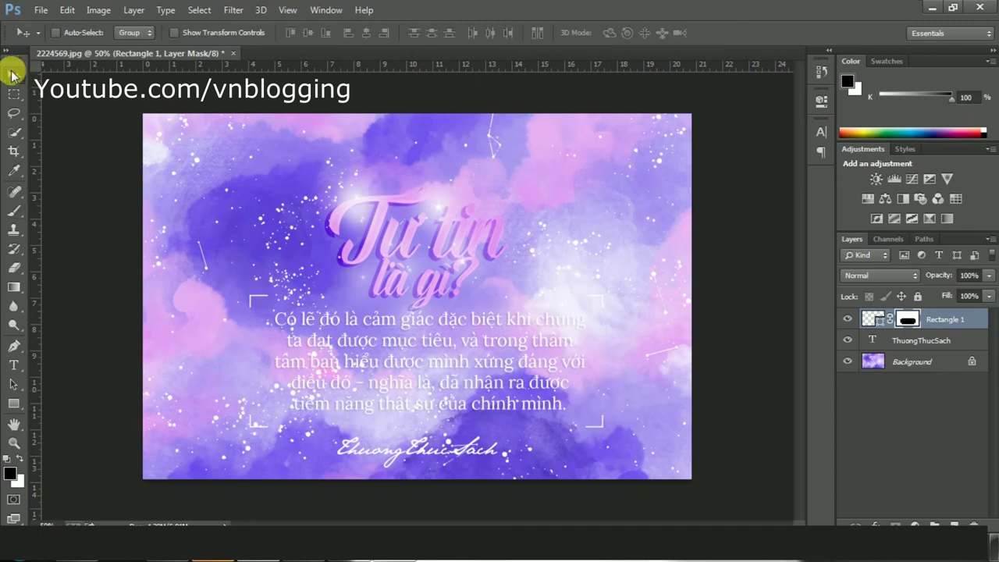
- Convert the masked rectangle to a Smart Object, rasterize it and scale the corner brackets down slightly around the paragraph
{"action": "right_click", "coordinate": [945, 320]}
{"action": "left_click", "coordinate": [701, 179]}
{"action": "right_click", "coordinate": [930, 316]}
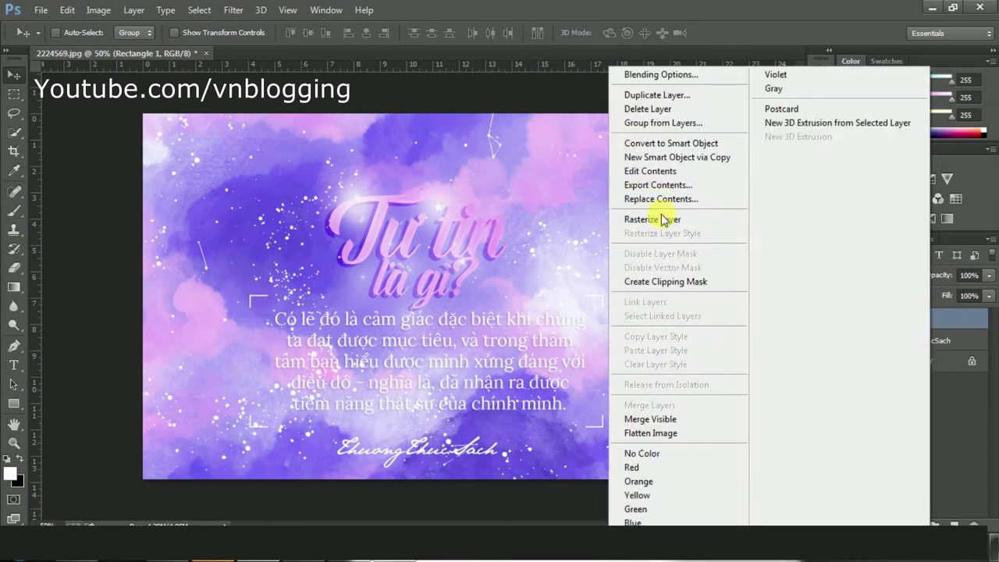
{"action": "left_click", "coordinate": [651, 219]}
{"action": "key", "text": "ctrl+t"}
{"action": "mouse_move", "coordinate": [602, 424]}
{"action": "left_mouse_down"}
{"action": "mouse_move", "coordinate": [584, 419]}
{"action": "mouse_move", "coordinate": [591, 425]}
{"action": "left_mouse_up"}
{"action": "key", "text": "Return"}
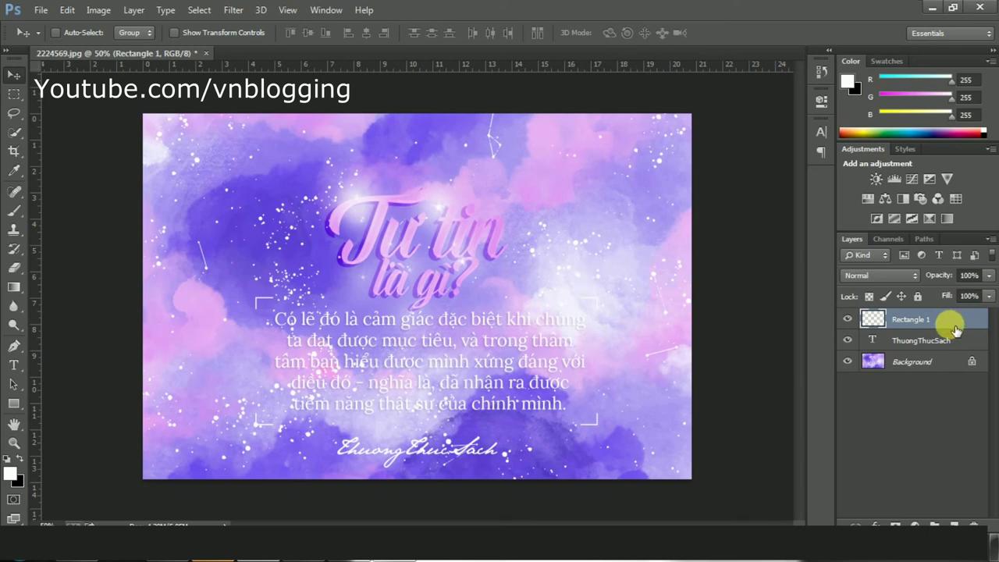
- Scale the "ThuongThucSach" signature text down below the corner brackets
{"action": "left_click", "coordinate": [929, 340]}
{"action": "key", "text": "ctrl+t"}
{"action": "left_click_drag", "start_coordinate": [493, 466], "coordinate": [478, 467]}
{"action": "key", "text": "Return"}
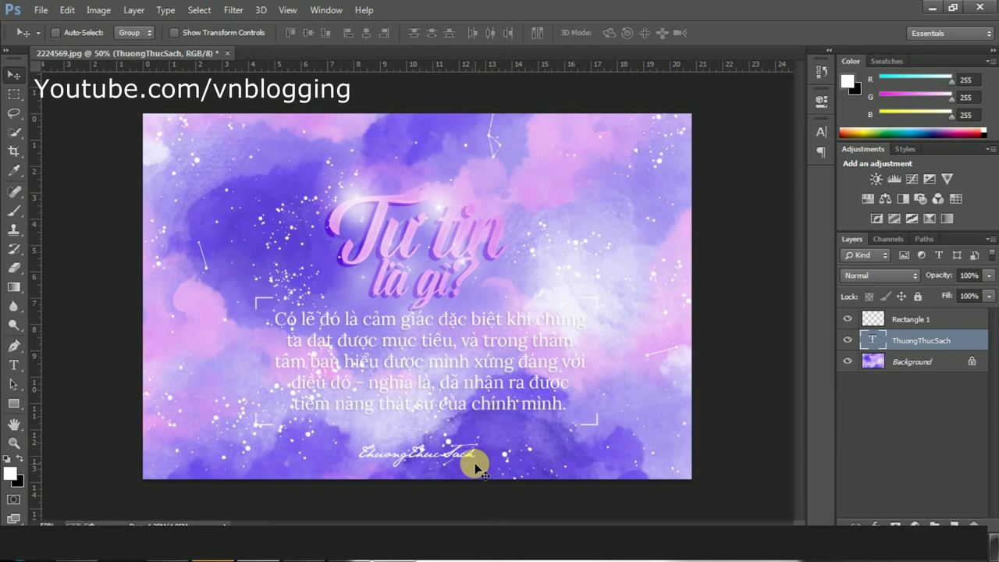
- Merge the bracket frame and signature layers into the Background
{"action": "left_click", "coordinate": [926, 361]}
{"action": "left_click", "coordinate": [929, 319], "text": "shift"}
{"action": "key", "text": "ctrl+e"}
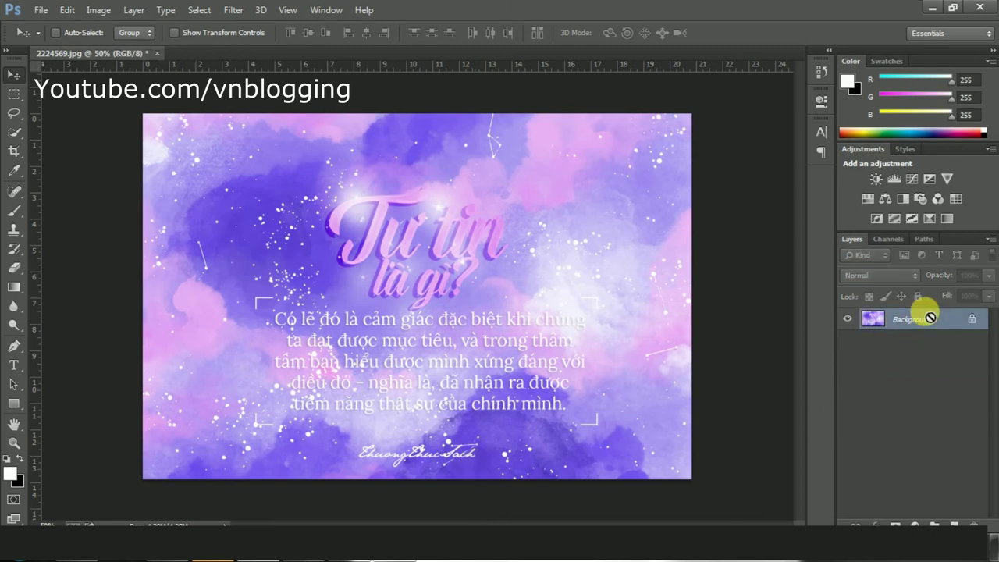
- In the Camera Raw filter, set Exposure to -0.35 and Contrast to about +12, and adjust the remaining tone sliders and Vibrance
{"action": "left_click", "coordinate": [651, 263]}
{"action": "left_click", "coordinate": [234, 10]}
{"action": "left_click", "coordinate": [282, 69]}
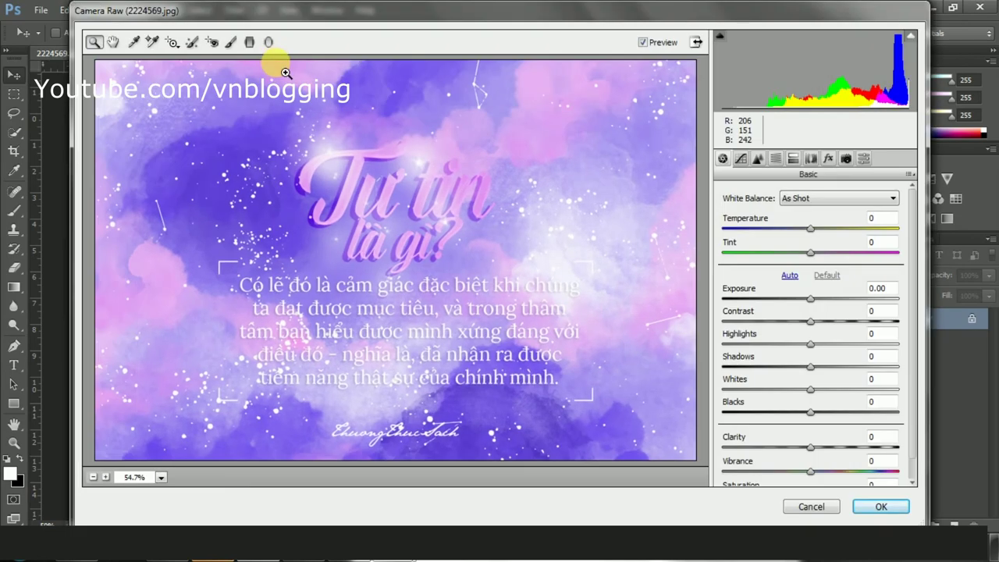
{"action": "left_click_drag", "start_coordinate": [811, 300], "coordinate": [821, 321]}
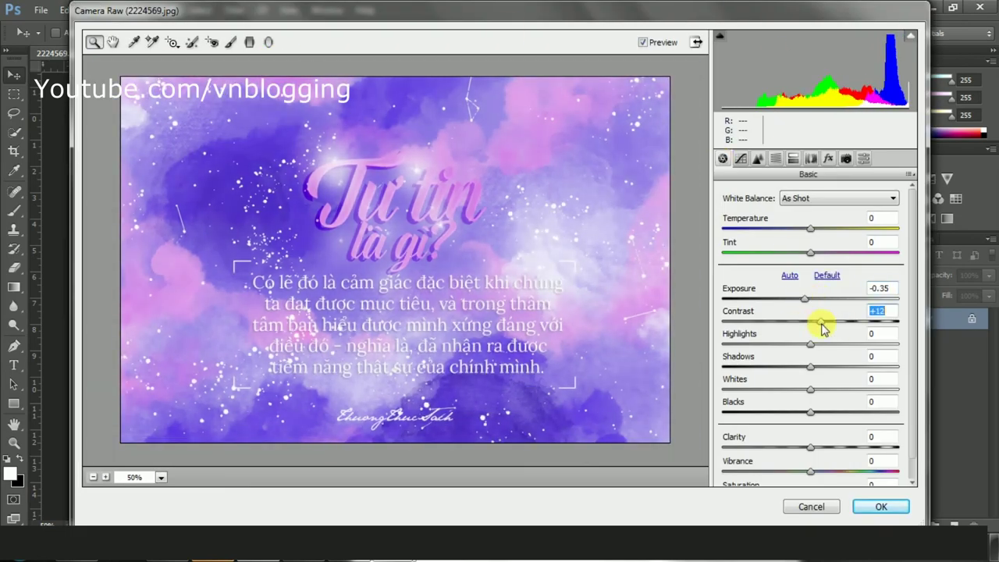
{"action": "left_click_drag", "start_coordinate": [826, 373], "coordinate": [835, 423]}
{"action": "left_click_drag", "start_coordinate": [912, 360], "coordinate": [914, 386]}
{"action": "left_click_drag", "start_coordinate": [811, 474], "coordinate": [820, 475]}
- Adjust the Camera Raw tone curve sliders to refine the image's light and dark tones
{"action": "left_click", "coordinate": [741, 159]}
{"action": "left_click_drag", "start_coordinate": [812, 425], "coordinate": [820, 467]}
{"action": "scroll", "coordinate": [919, 355], "scroll_direction": "down", "scroll_amount": 1}
- Add Camera Raw grain with amount 3 and size about 37, and apply the filter
{"action": "left_click", "coordinate": [757, 158]}
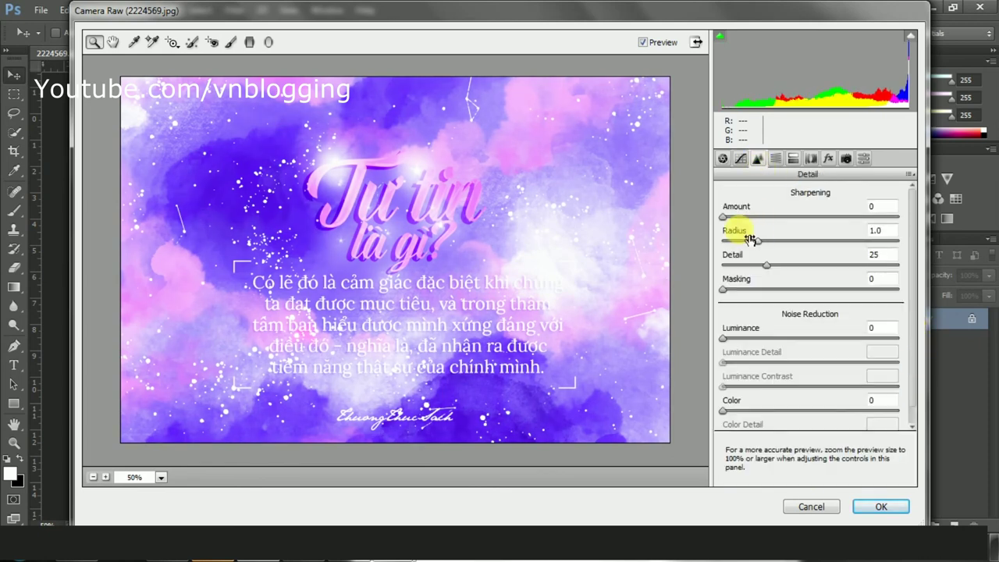
{"action": "left_click", "coordinate": [828, 158]}
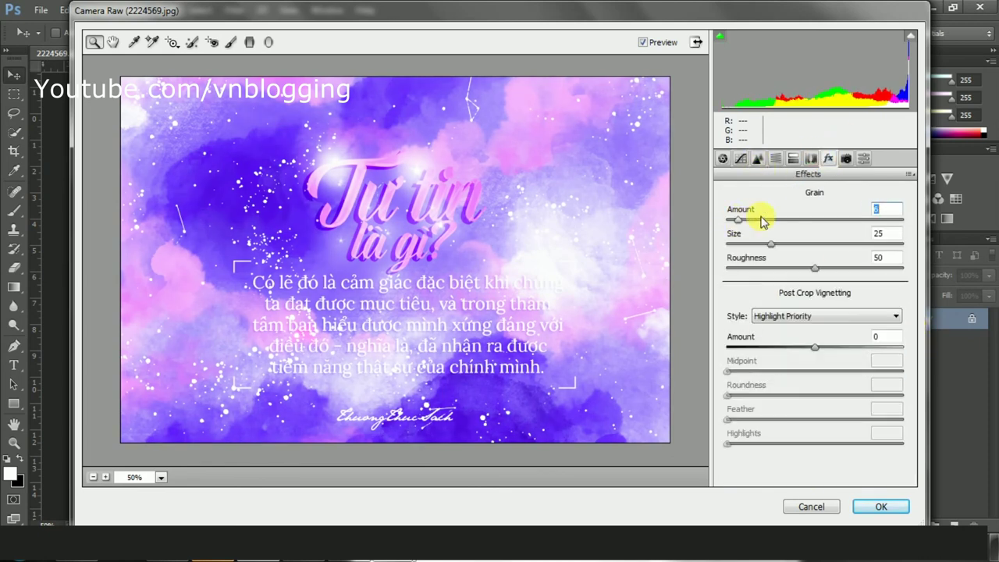
{"action": "left_click_drag", "start_coordinate": [742, 244], "coordinate": [732, 223]}
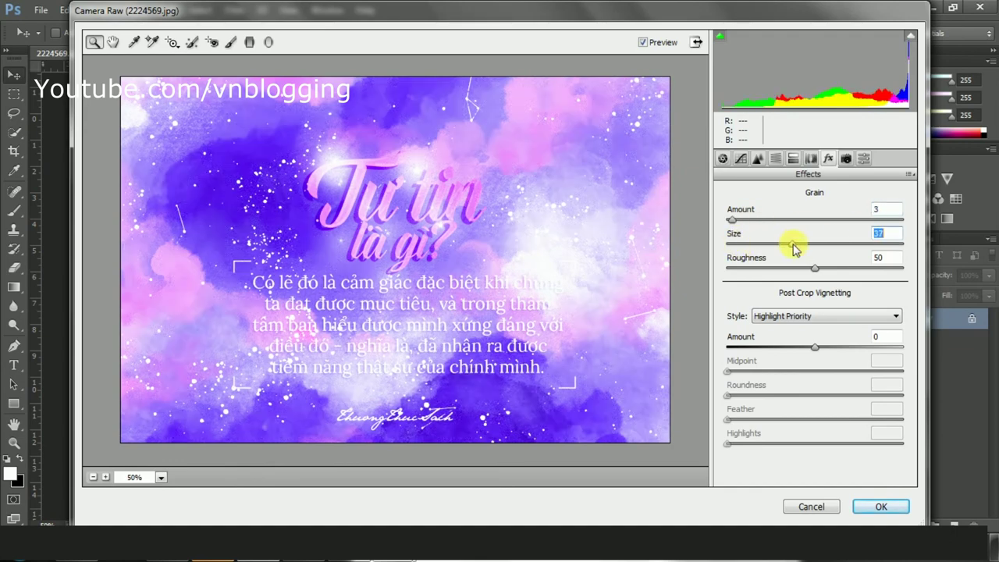
{"action": "key", "text": "Return"}
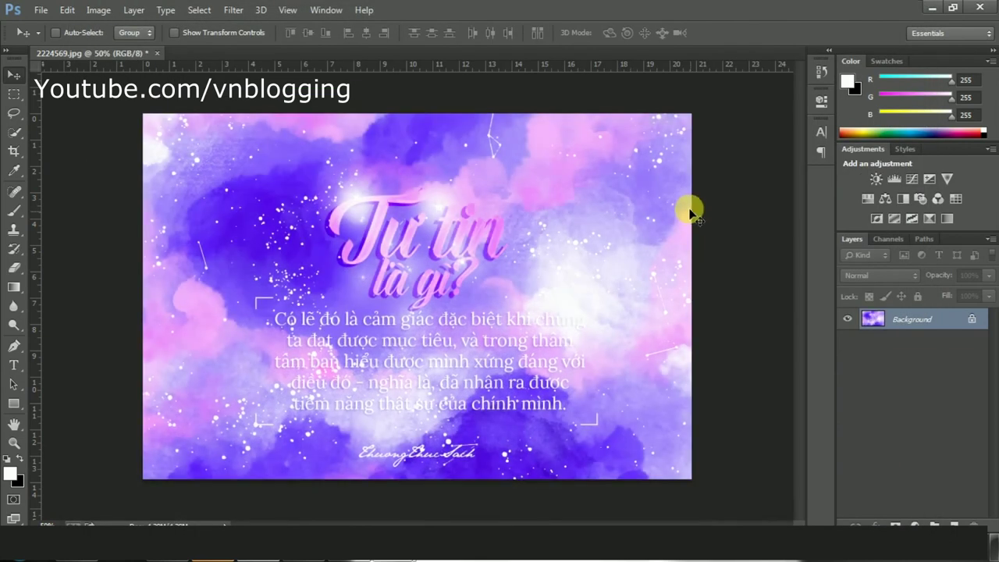
- Add a Levels adjustment above the Background and darken the midtones slightly
{"action": "left_click", "coordinate": [914, 522]}
{"action": "left_click", "coordinate": [888, 277]}
{"action": "mouse_move", "coordinate": [706, 242]}
{"action": "left_mouse_down"}
{"action": "mouse_move", "coordinate": [722, 242]}
{"action": "mouse_move", "coordinate": [711, 242]}
{"action": "left_mouse_up"}
{"action": "left_click", "coordinate": [821, 103]}
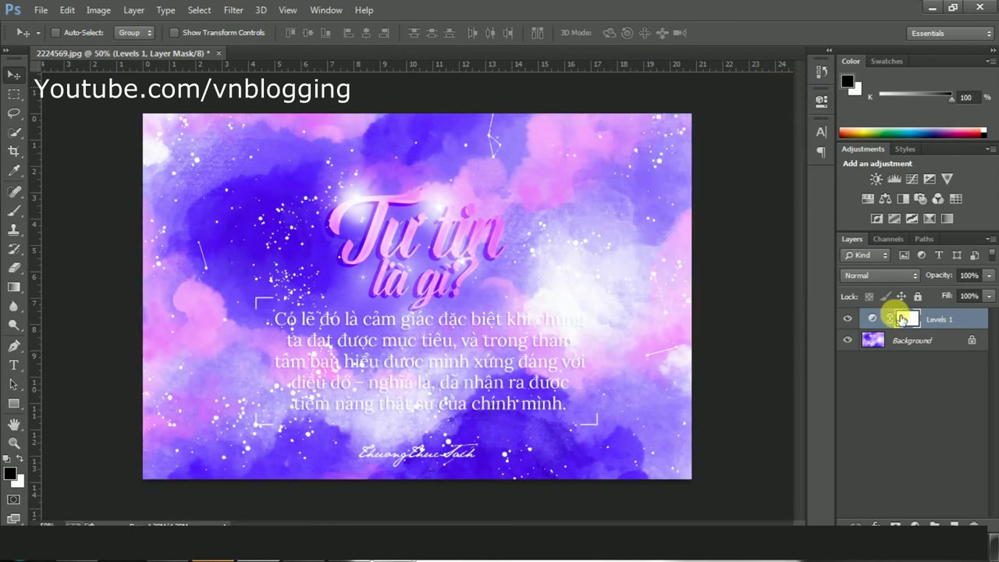
- Try reflected gradients on the Levels mask across the text, compare the effect and delete the adjustment layer
{"action": "left_click", "coordinate": [14, 287]}
{"action": "left_click", "coordinate": [187, 32]}
{"action": "left_click_drag", "start_coordinate": [292, 199], "coordinate": [580, 374]}
{"action": "left_click_drag", "start_coordinate": [351, 188], "coordinate": [538, 373]}
{"action": "left_click", "coordinate": [847, 319]}
{"action": "left_click", "coordinate": [847, 320]}
{"action": "key", "text": "Delete"}
- Add a Hue/Saturation adjustment and set the Blues to saturation -19 and lightness +2
{"action": "left_click", "coordinate": [915, 525]}
{"action": "left_click", "coordinate": [899, 349]}
{"action": "left_click_drag", "start_coordinate": [698, 224], "coordinate": [698, 255]}
{"action": "left_click", "coordinate": [692, 155]}
{"action": "left_click", "coordinate": [690, 231]}
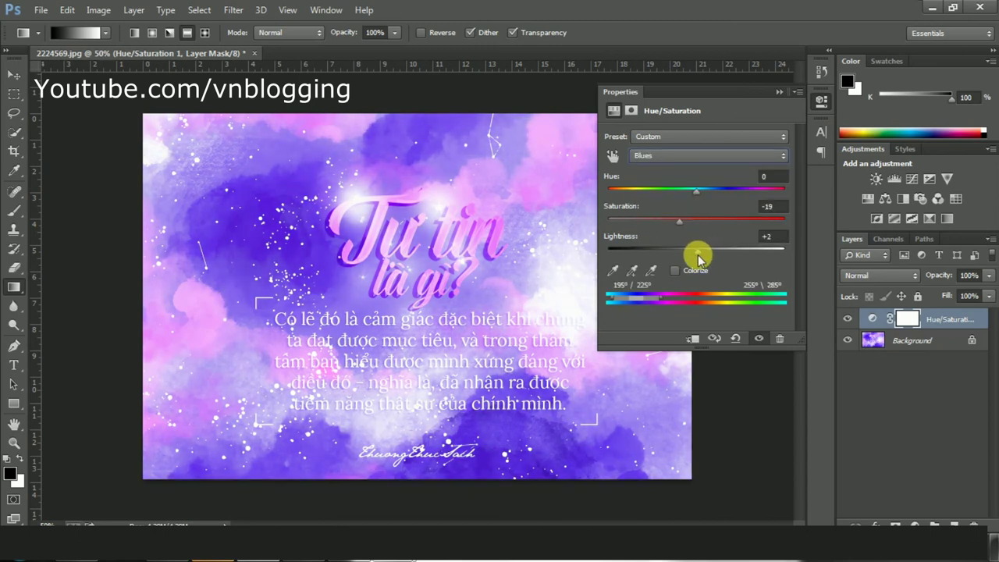
{"action": "left_click", "coordinate": [779, 92]}
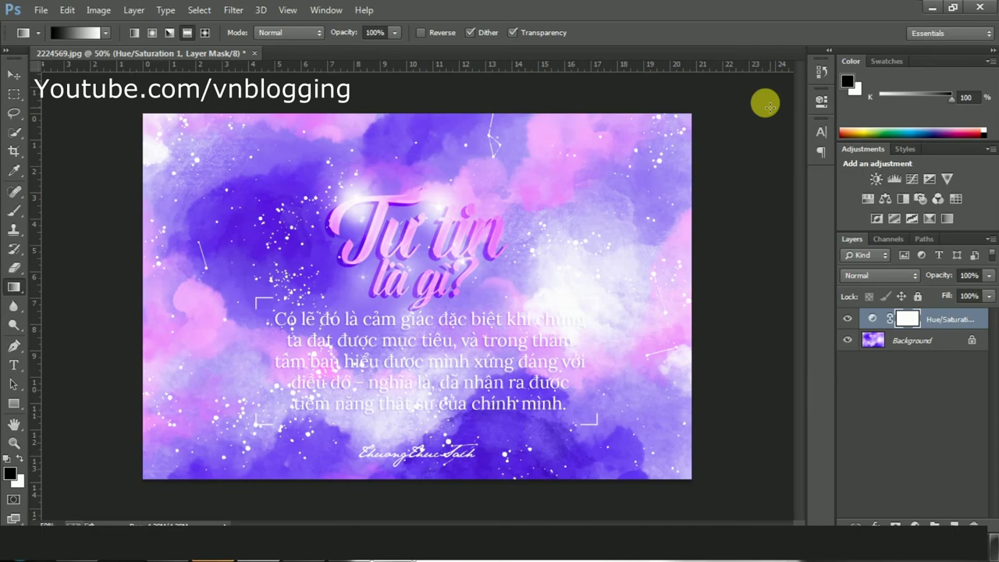